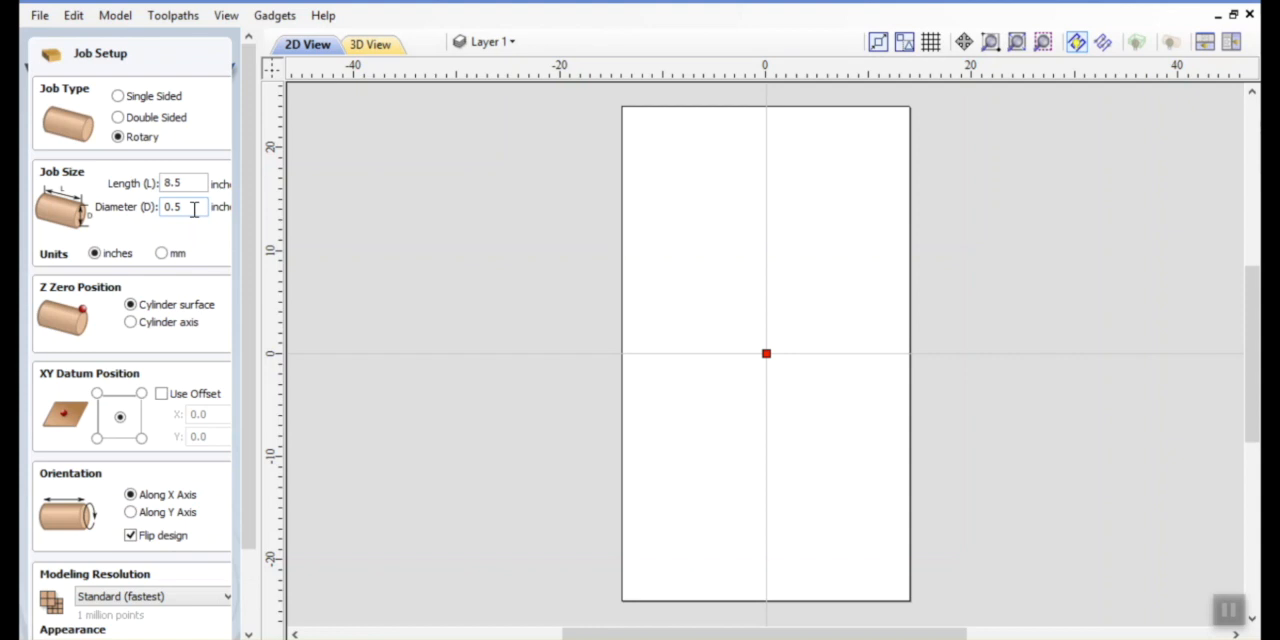
# Set the rotary job's Z zero to the cylinder axis and its XY datum to the lower-left corner, and accept the setup
pyautogui.click(131, 323)
pyautogui.click(96, 439)
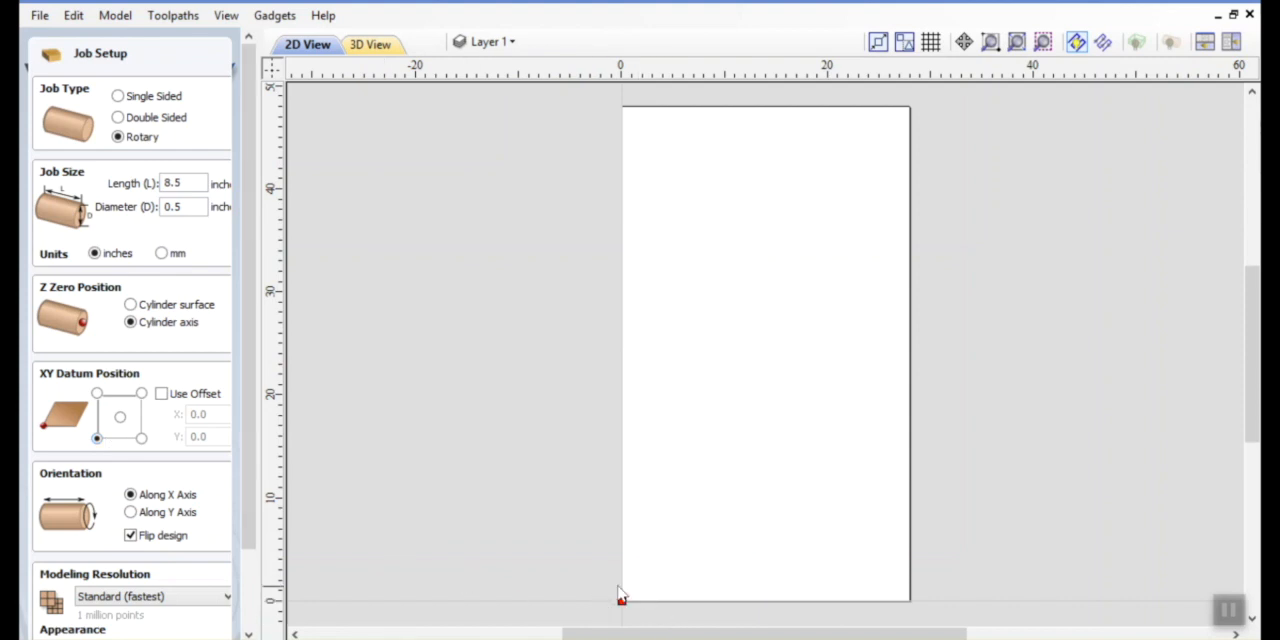
pyautogui.scroll(-3, 247, 380)
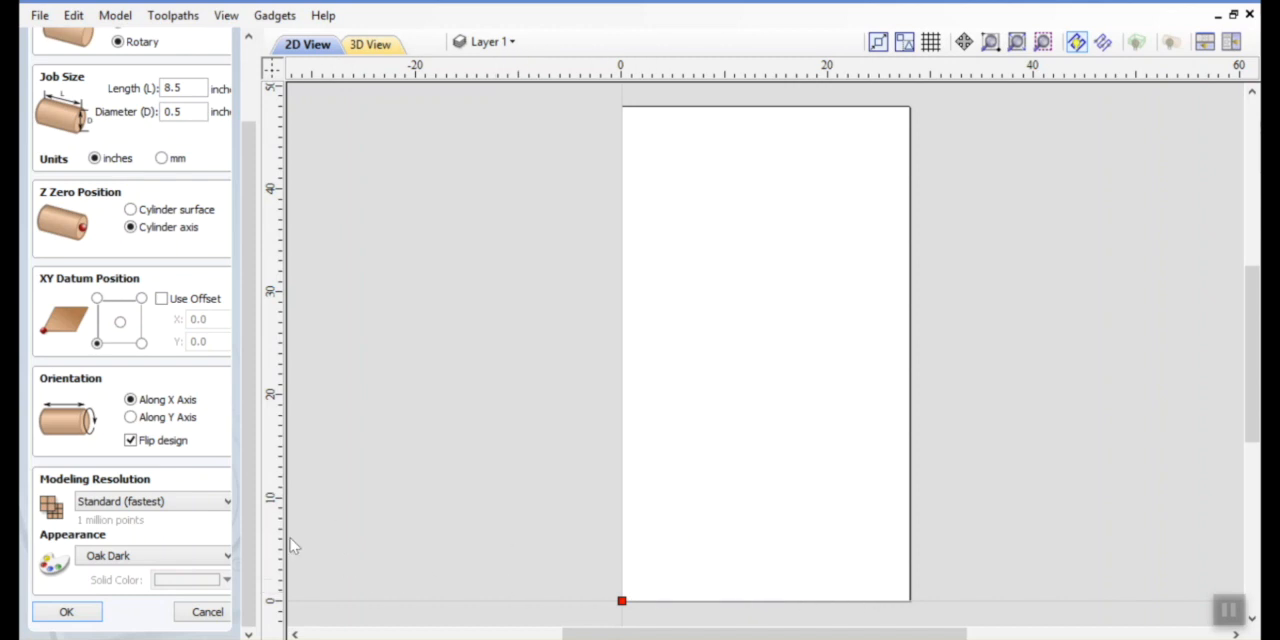
pyautogui.click(66, 613)
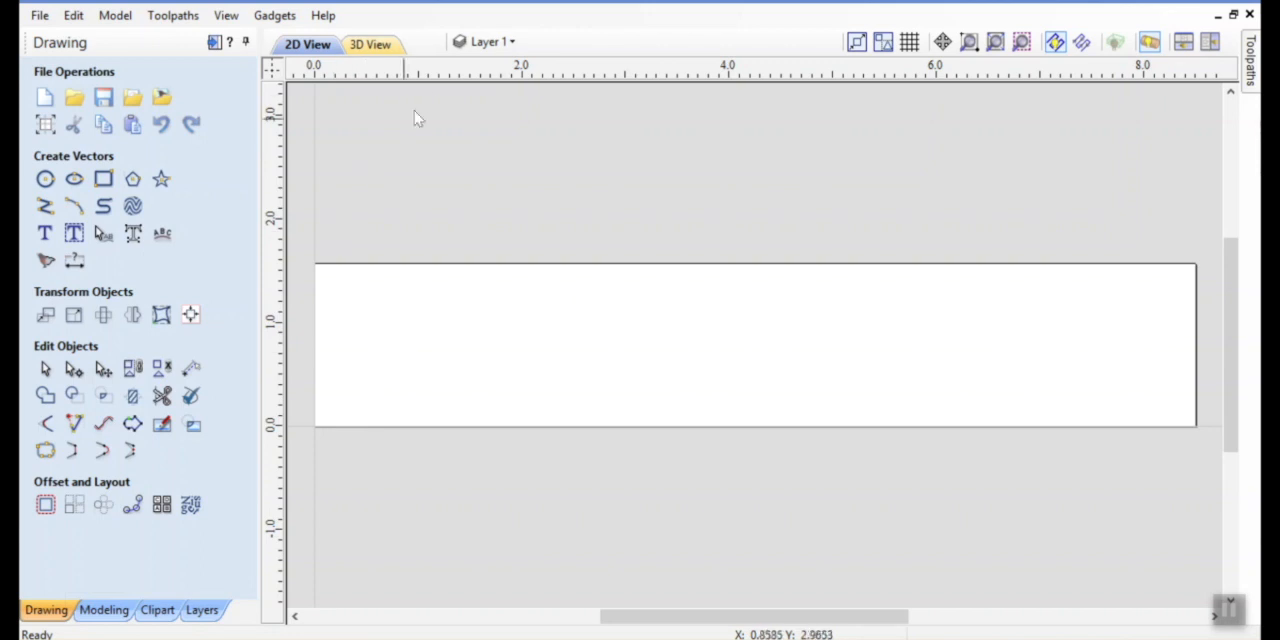
# Start the Create Rounding Toolpath gadget for a 0.6 inch square blank and choose the Optimized Raster machining method
pyautogui.click(366, 45)
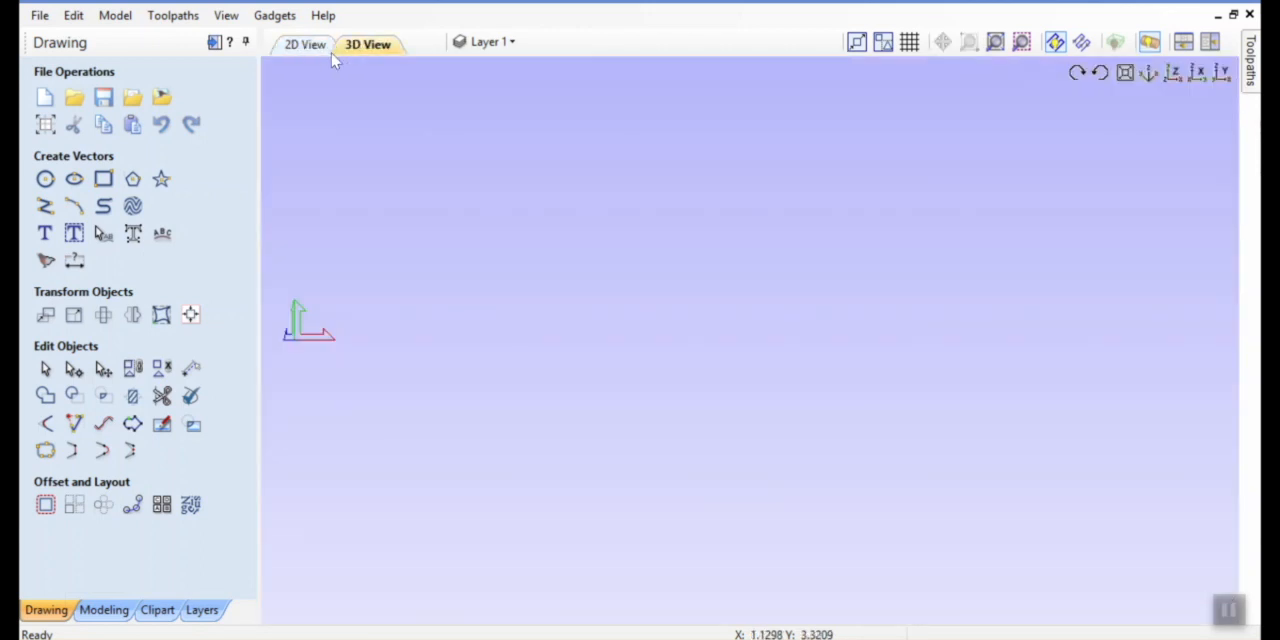
pyautogui.click(305, 45)
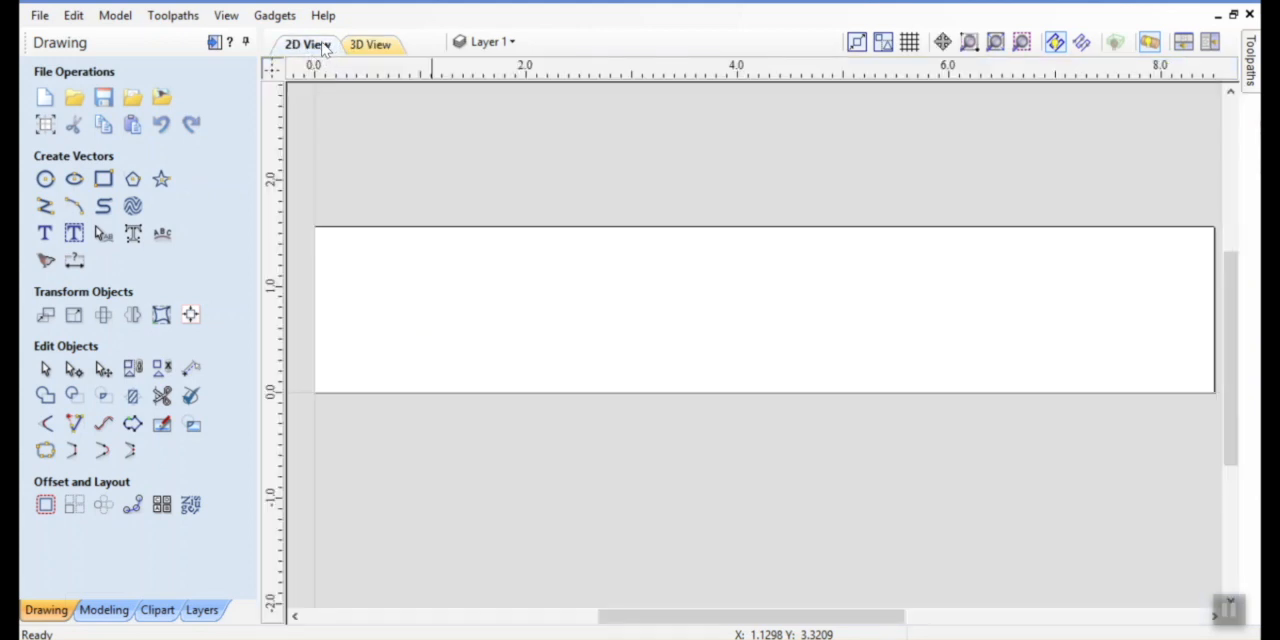
pyautogui.click(278, 17)
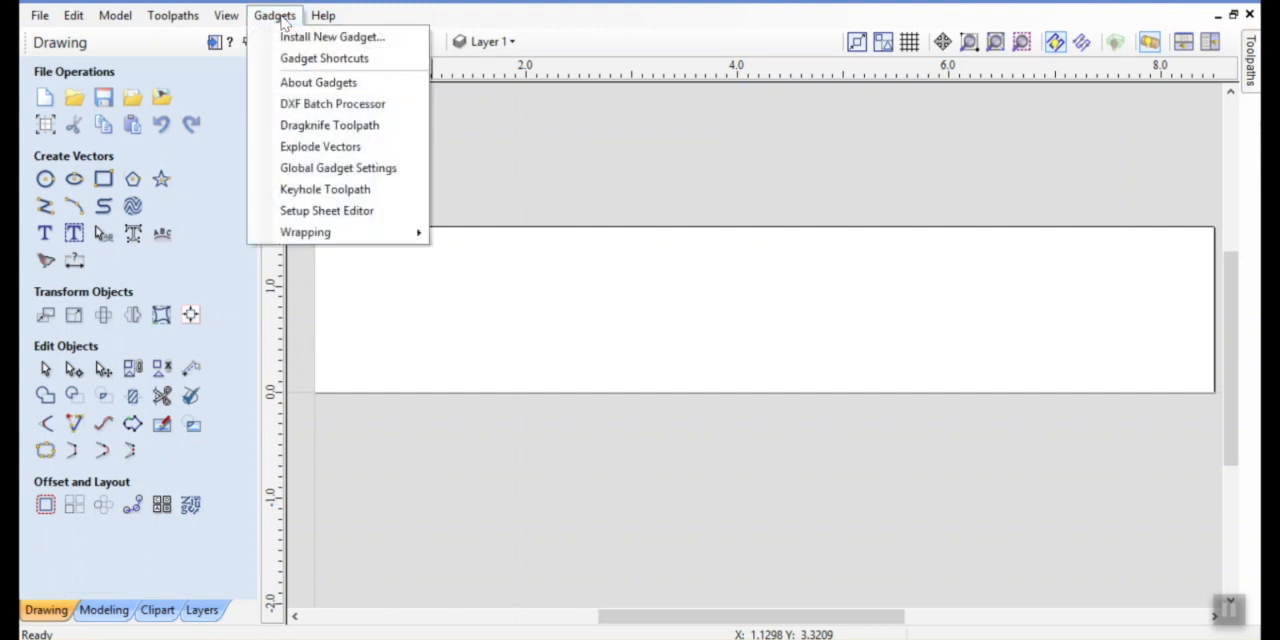
pyautogui.moveTo(321, 236)
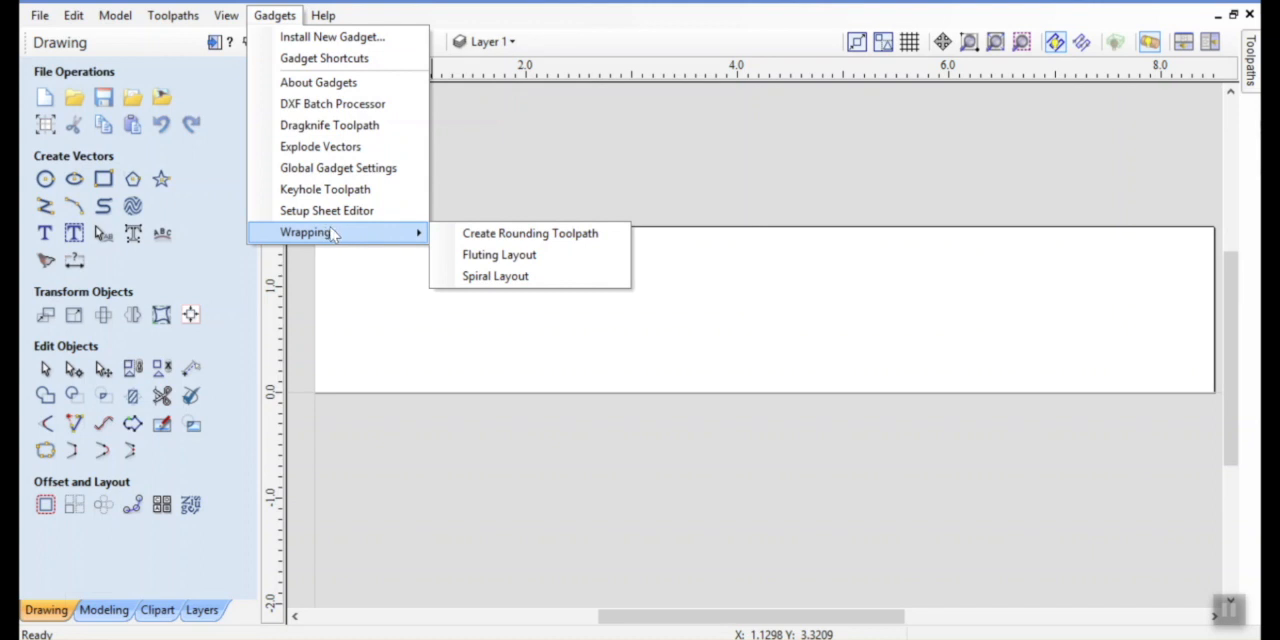
pyautogui.click(502, 238)
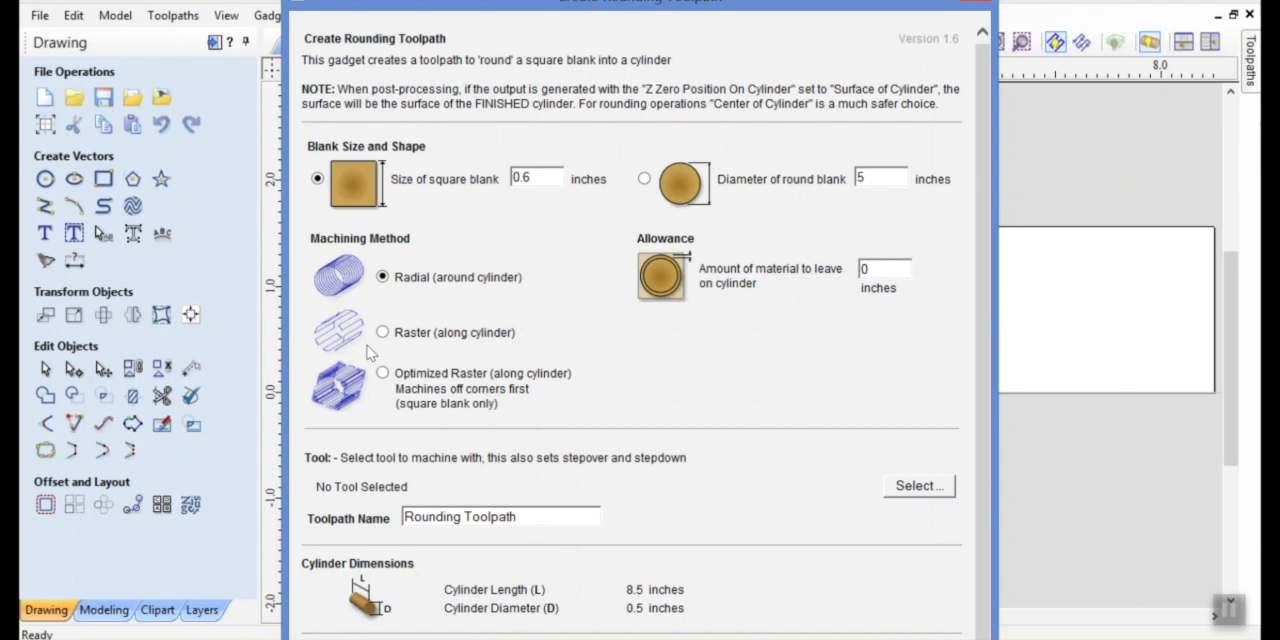
pyautogui.click(383, 374)
# Assign the imperial End Mill (0.25 inch) as the rounding tool and create the Rounding Toolpath
pyautogui.click(906, 488)
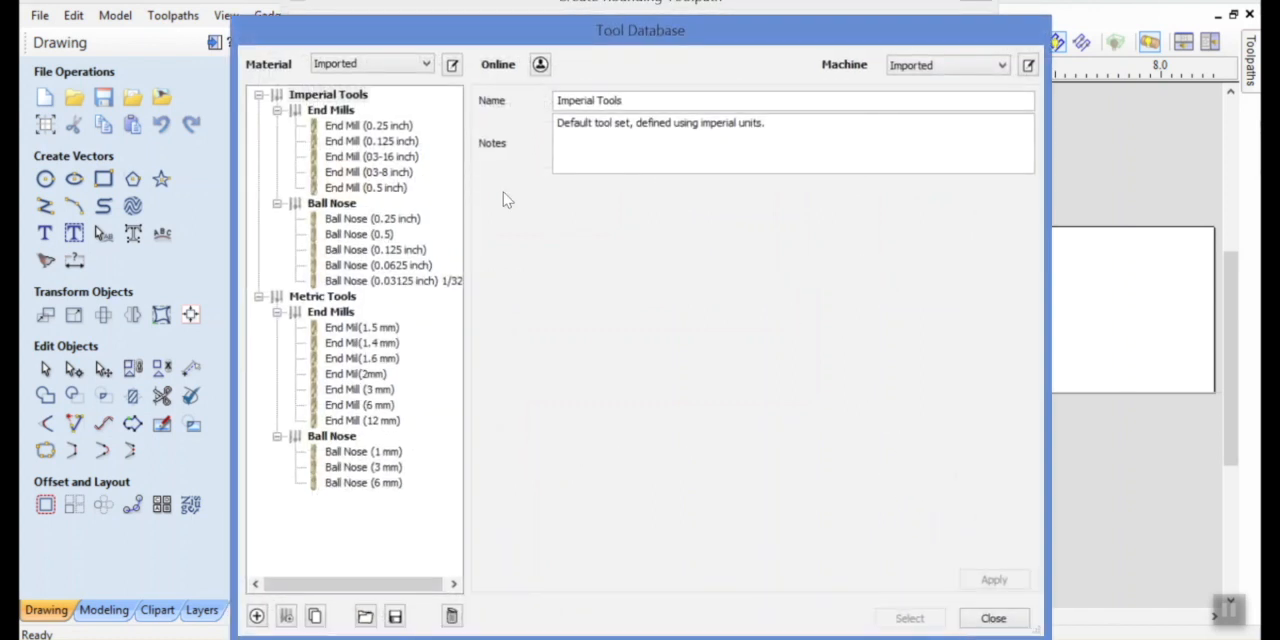
pyautogui.click(368, 126)
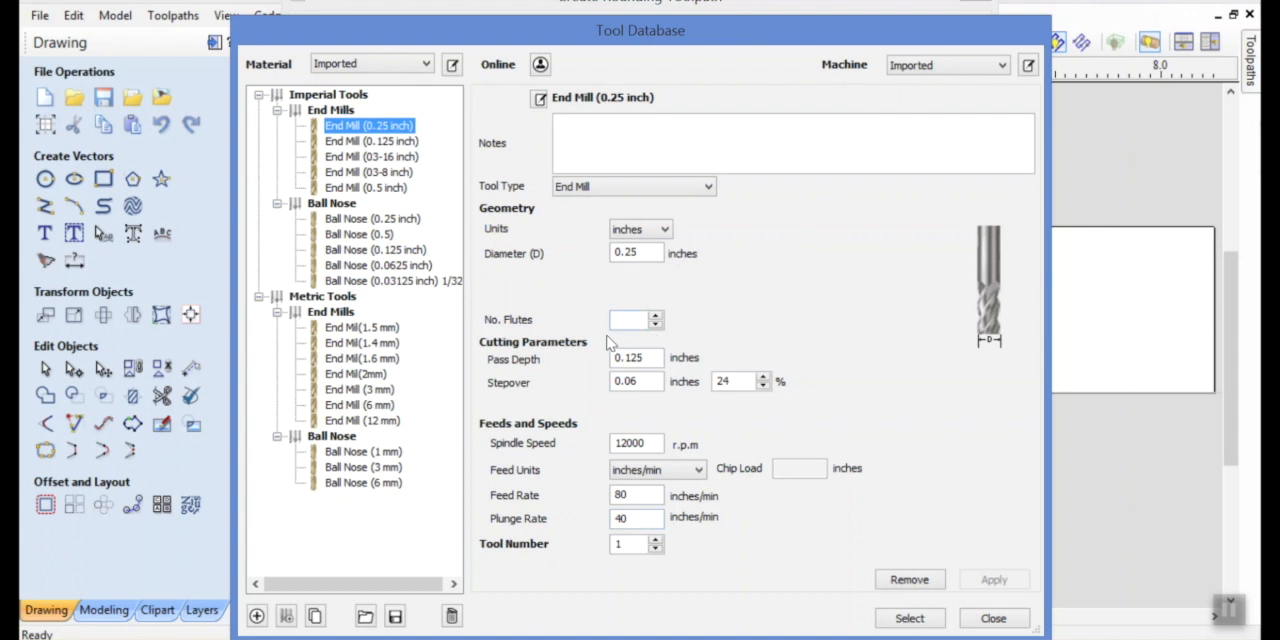
pyautogui.click(909, 618)
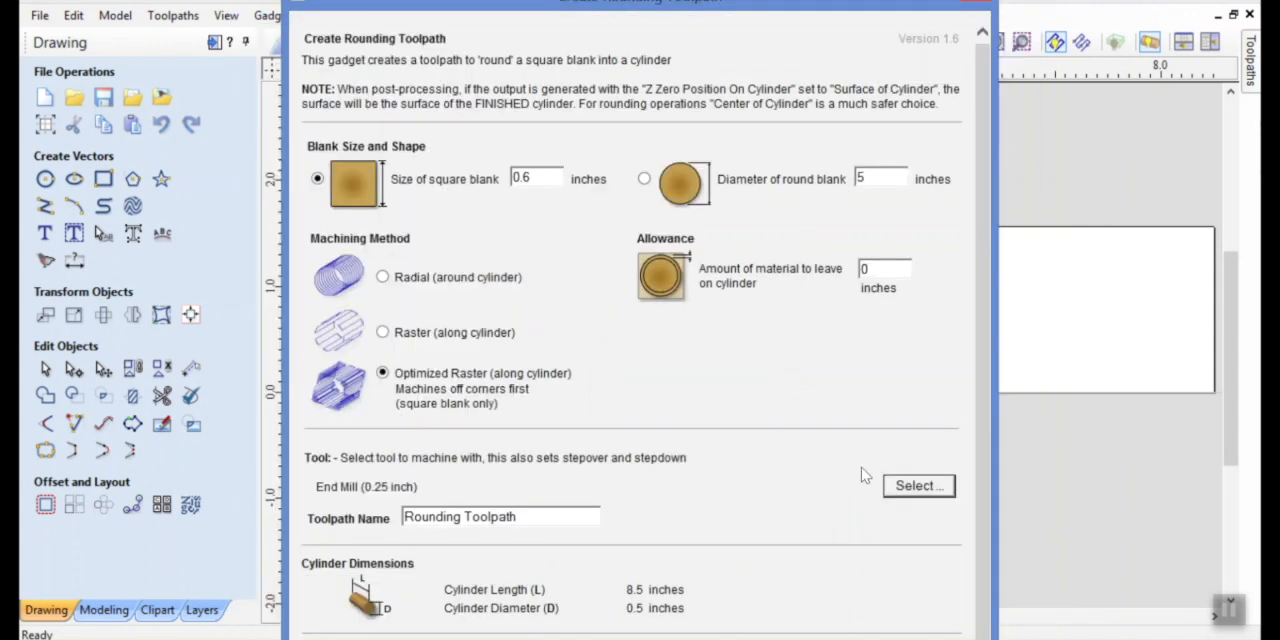
pyautogui.moveTo(983, 344); pyautogui.dragTo(976, 440)
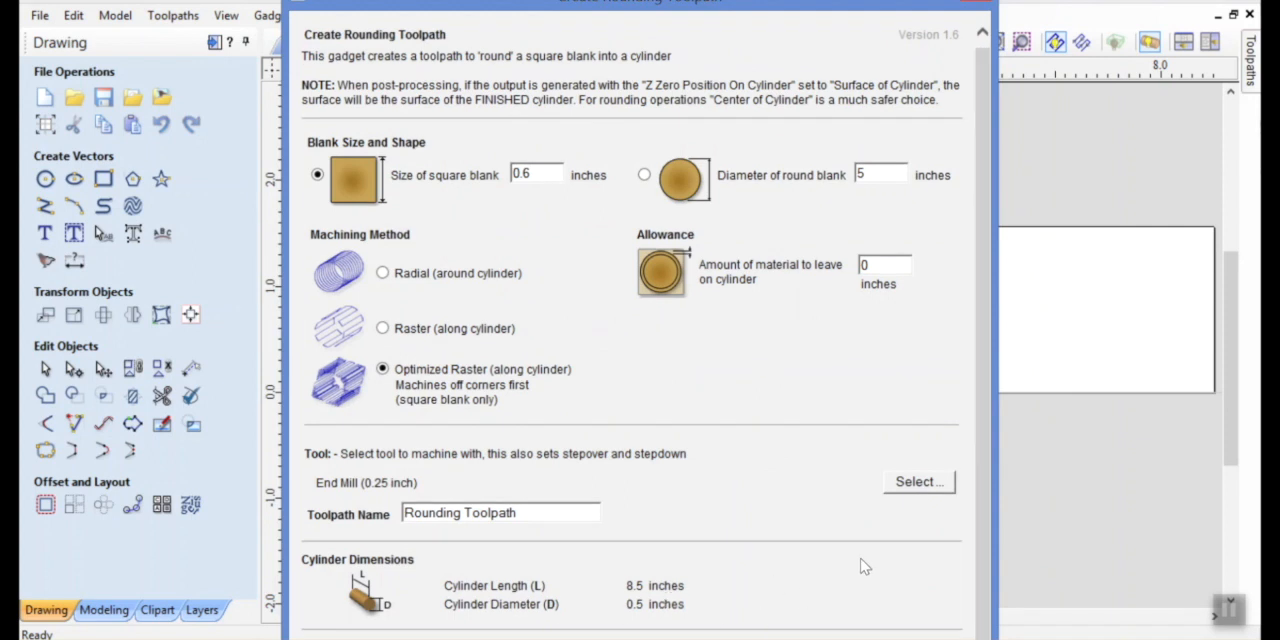
pyautogui.click(908, 486)
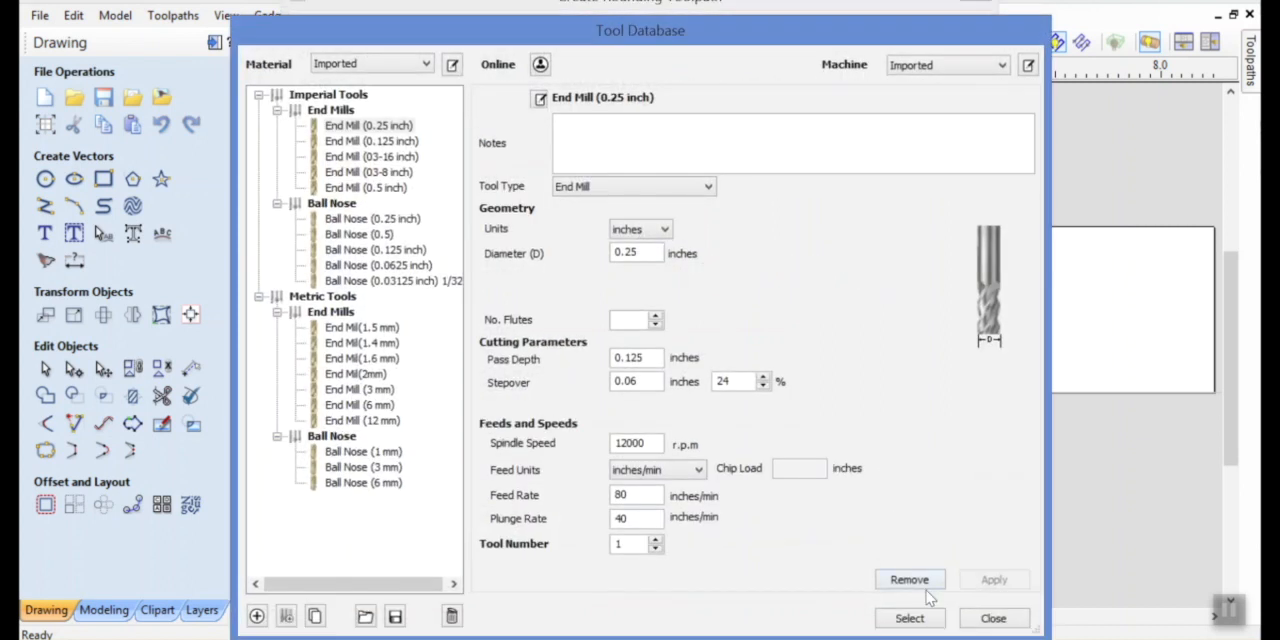
pyautogui.click(990, 618)
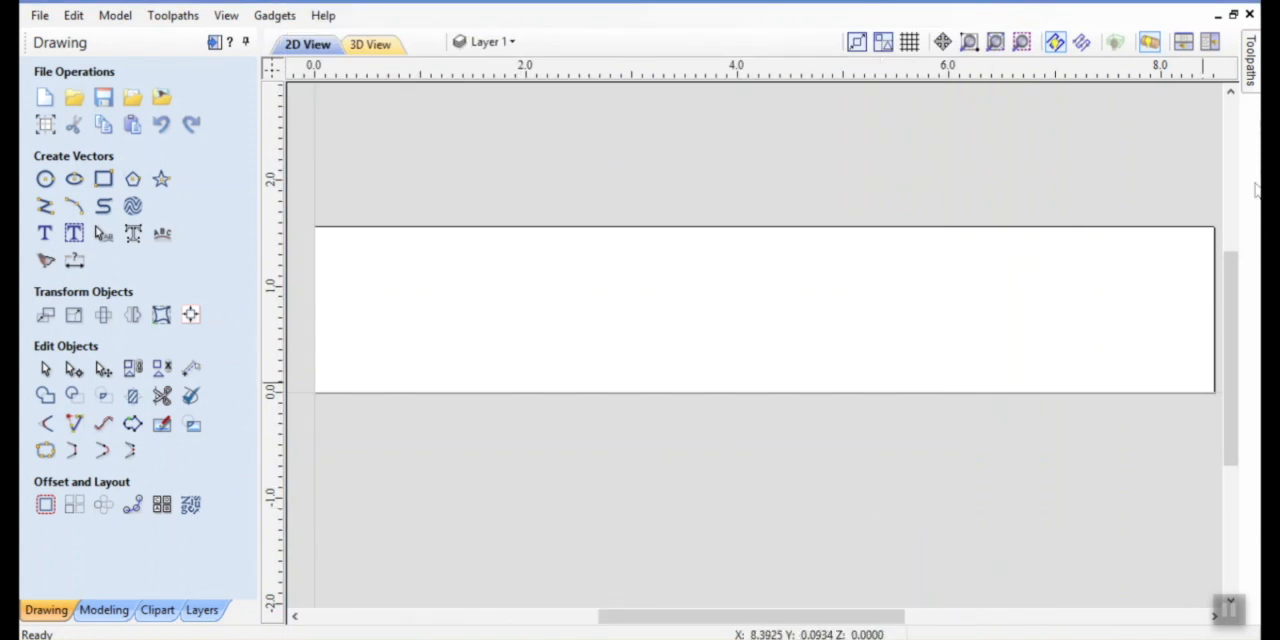
# Keep the toolpath operations permanently displayed and open the Rounding Toolpath for editing
pyautogui.moveTo(1254, 85)
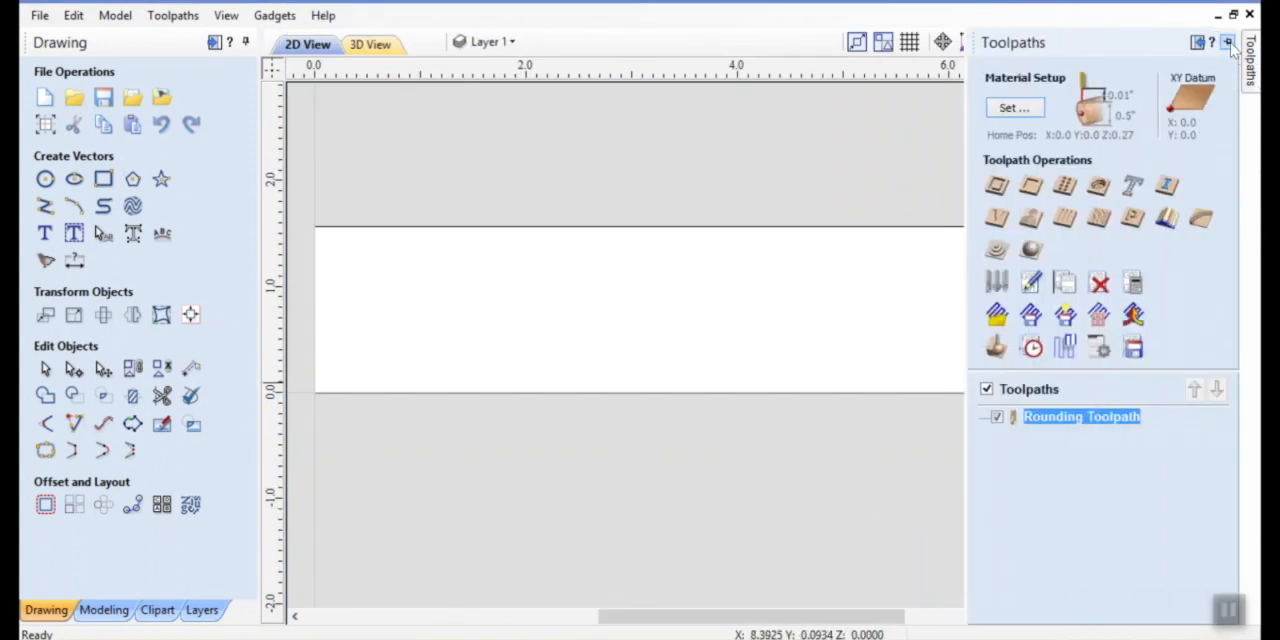
pyautogui.click(1228, 43)
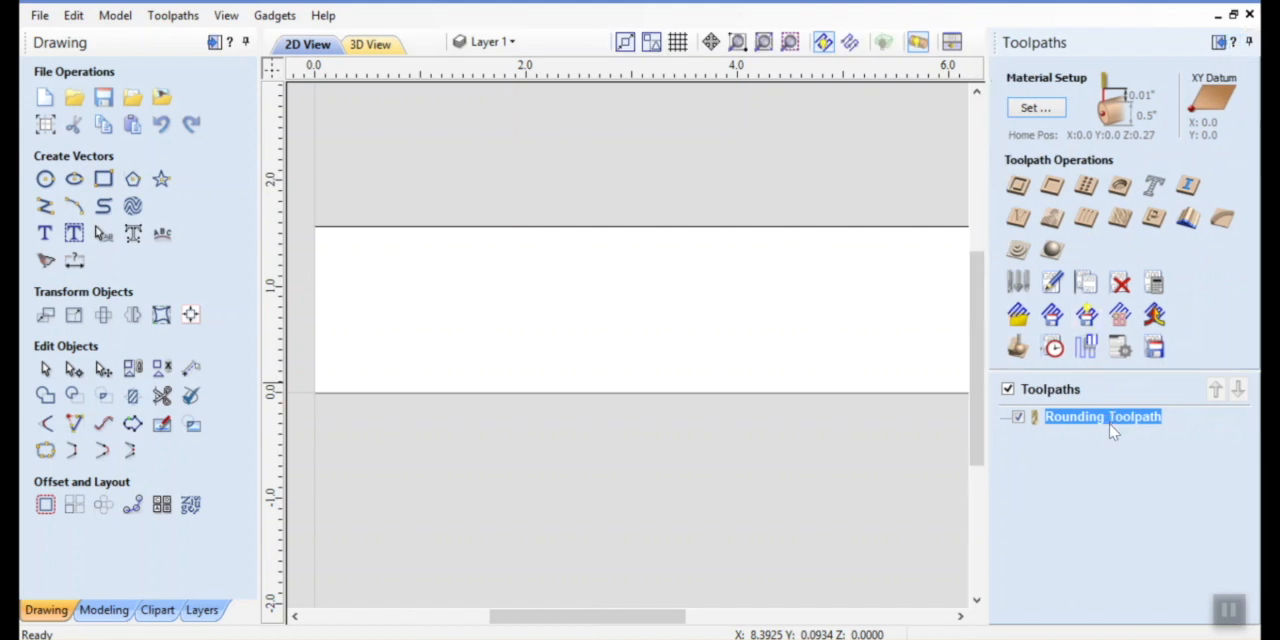
pyautogui.moveTo(1092, 425)
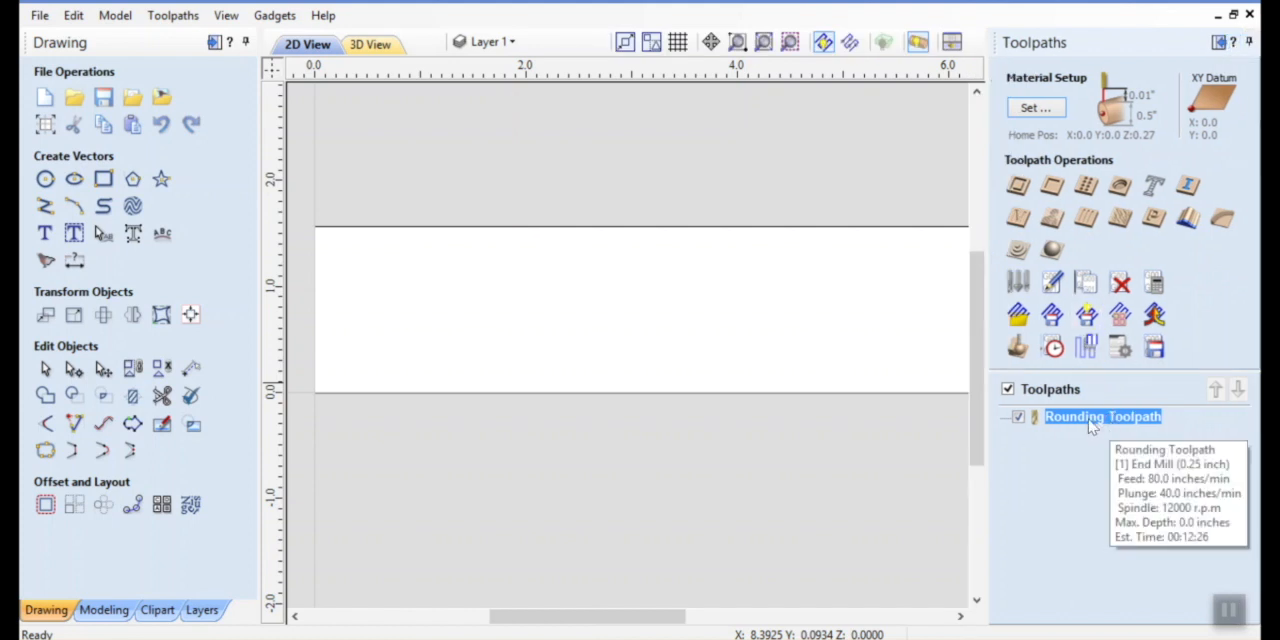
pyautogui.doubleClick(1092, 425)
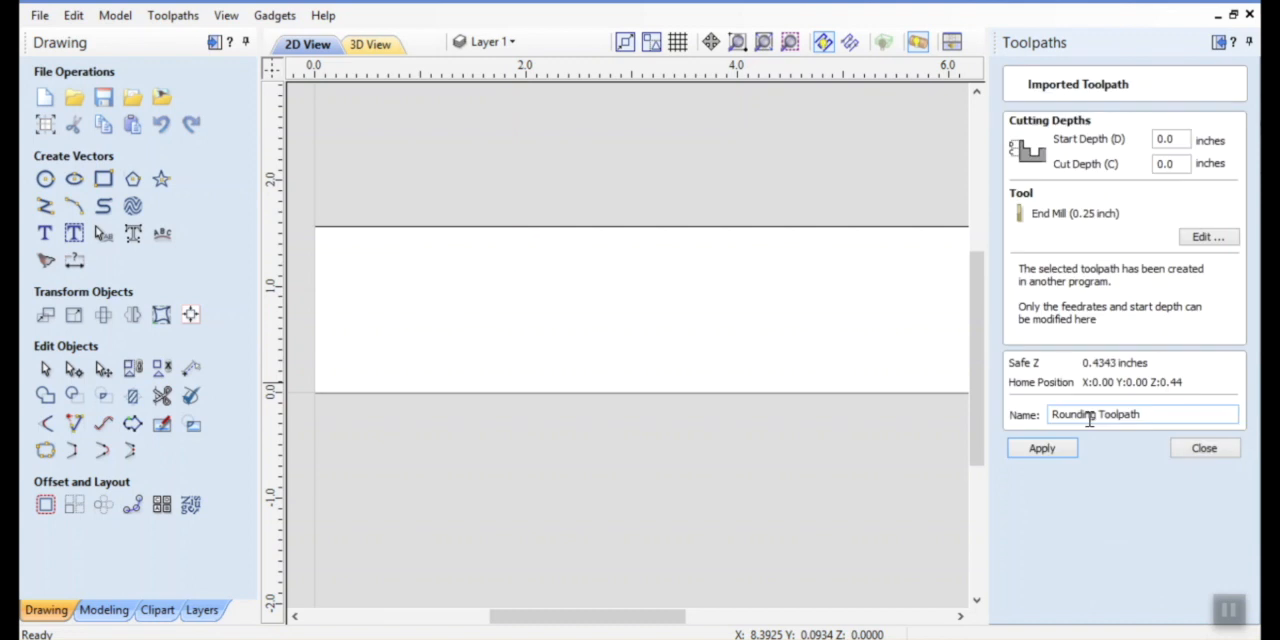
# Set the end mill's plunge rate to 25 inches/min and its pass depth and stepover to 0.1 inches, and apply the toolpath changes
pyautogui.click(1203, 242)
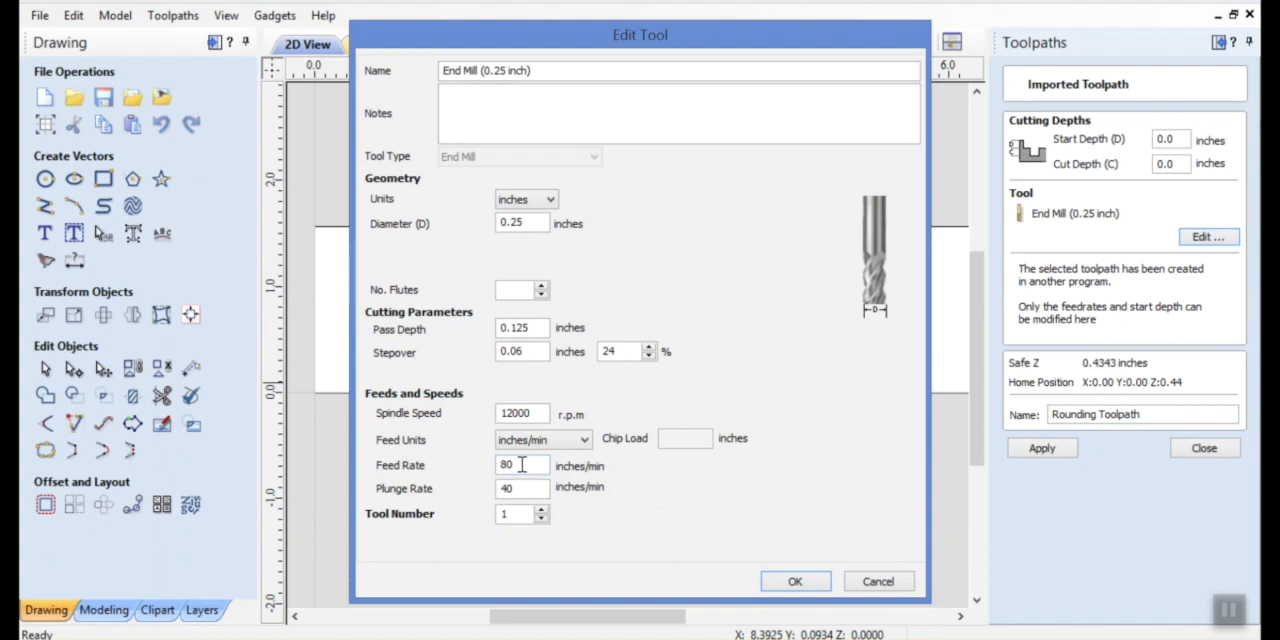
pyautogui.moveTo(518, 490); pyautogui.dragTo(490, 497)
pyautogui.write('25')
pyautogui.doubleClick(542, 330)
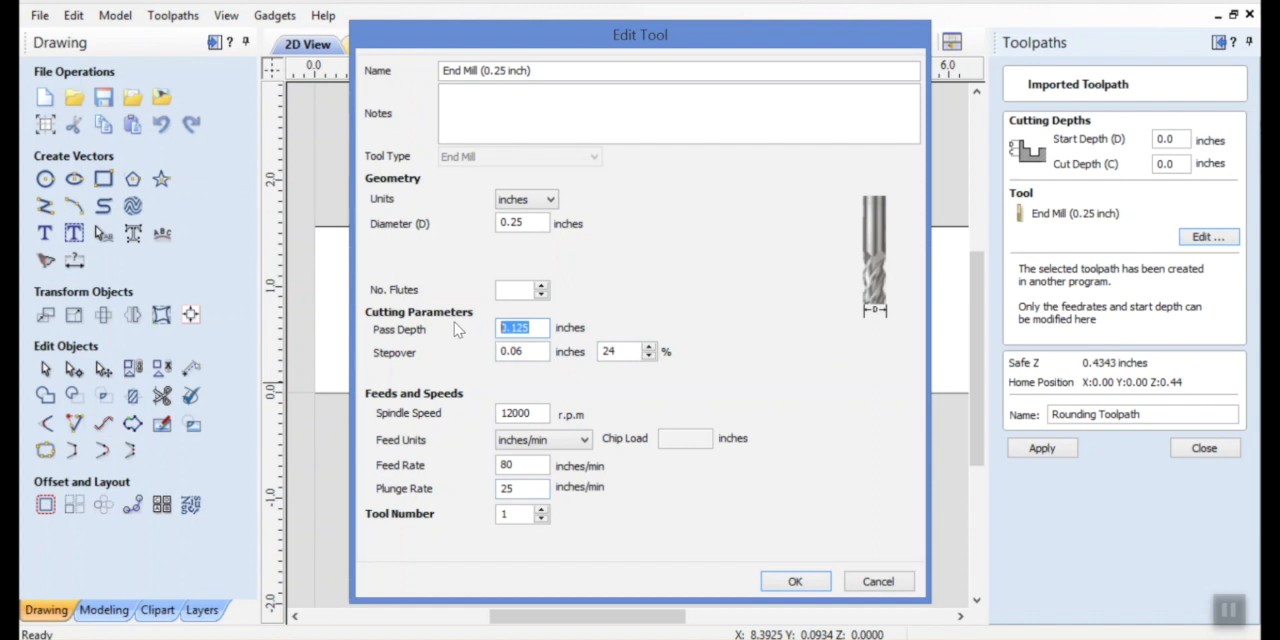
pyautogui.write('.1')
pyautogui.moveTo(533, 351); pyautogui.dragTo(469, 352)
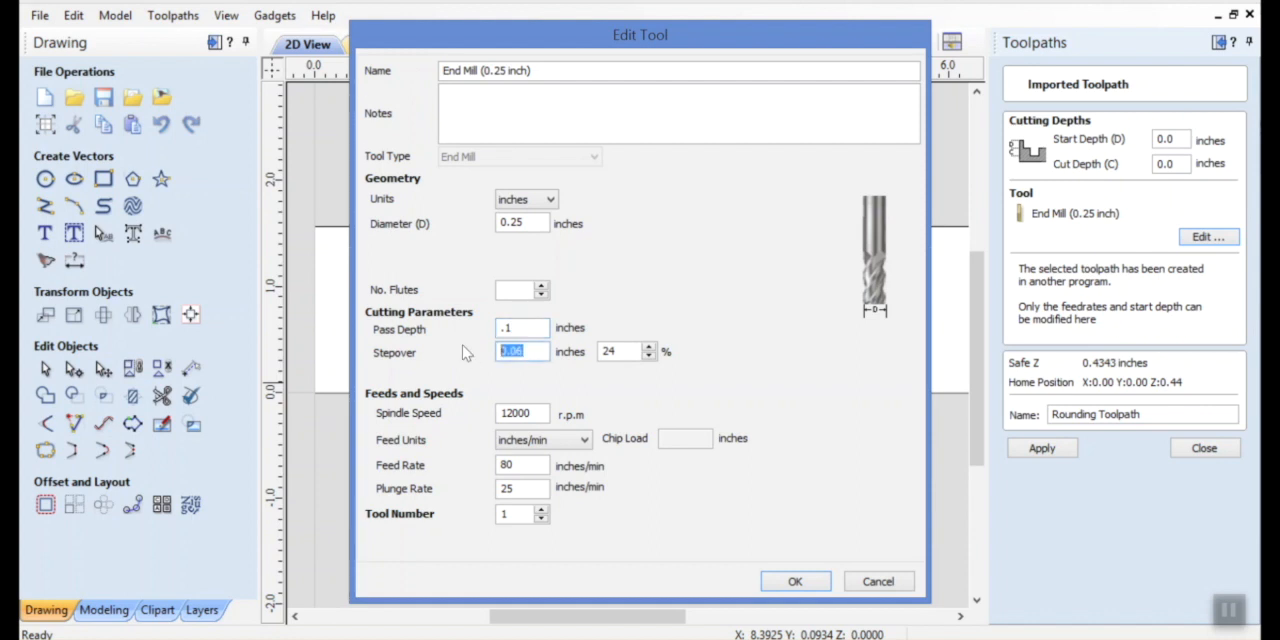
pyautogui.write('.1')
pyautogui.click(795, 582)
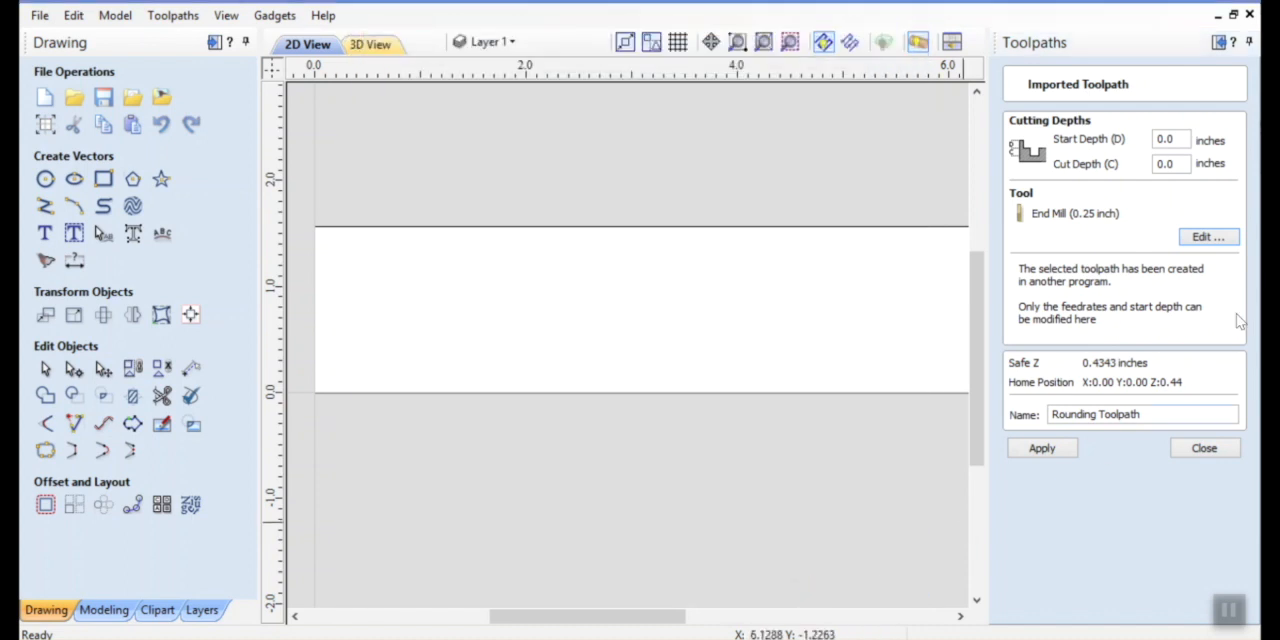
pyautogui.click(1046, 450)
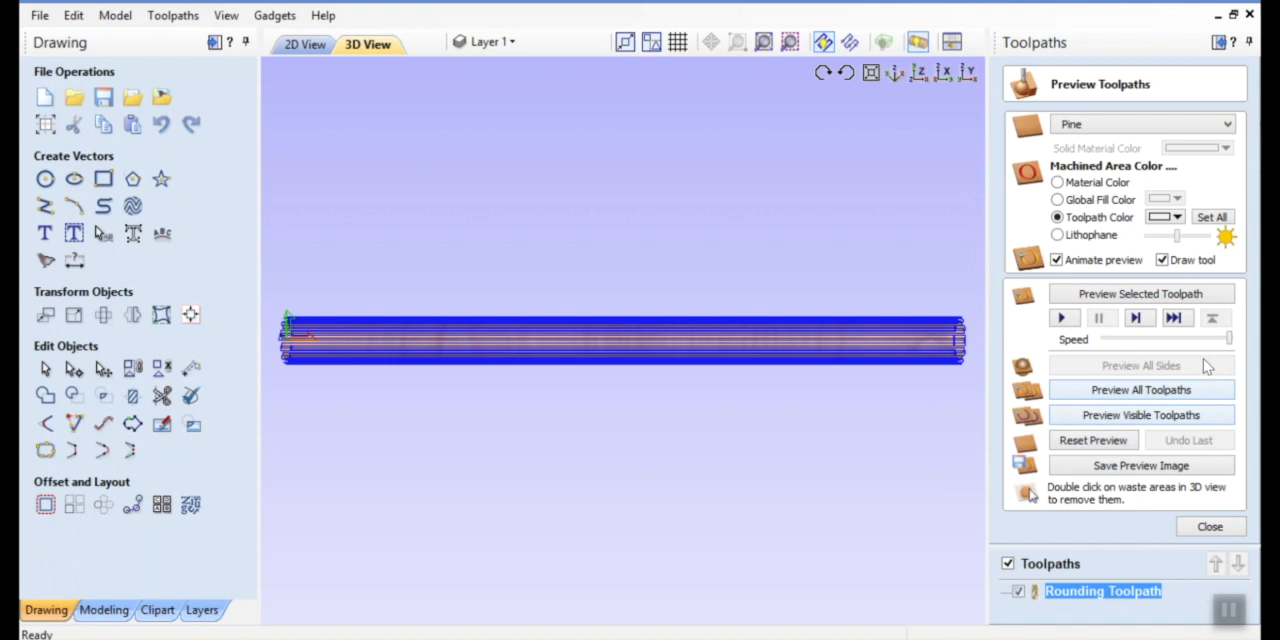
# Simulate the visible toolpaths at slow and full speed, and examine the rounded cylinder from an angle
pyautogui.moveTo(1230, 341); pyautogui.dragTo(1118, 340)
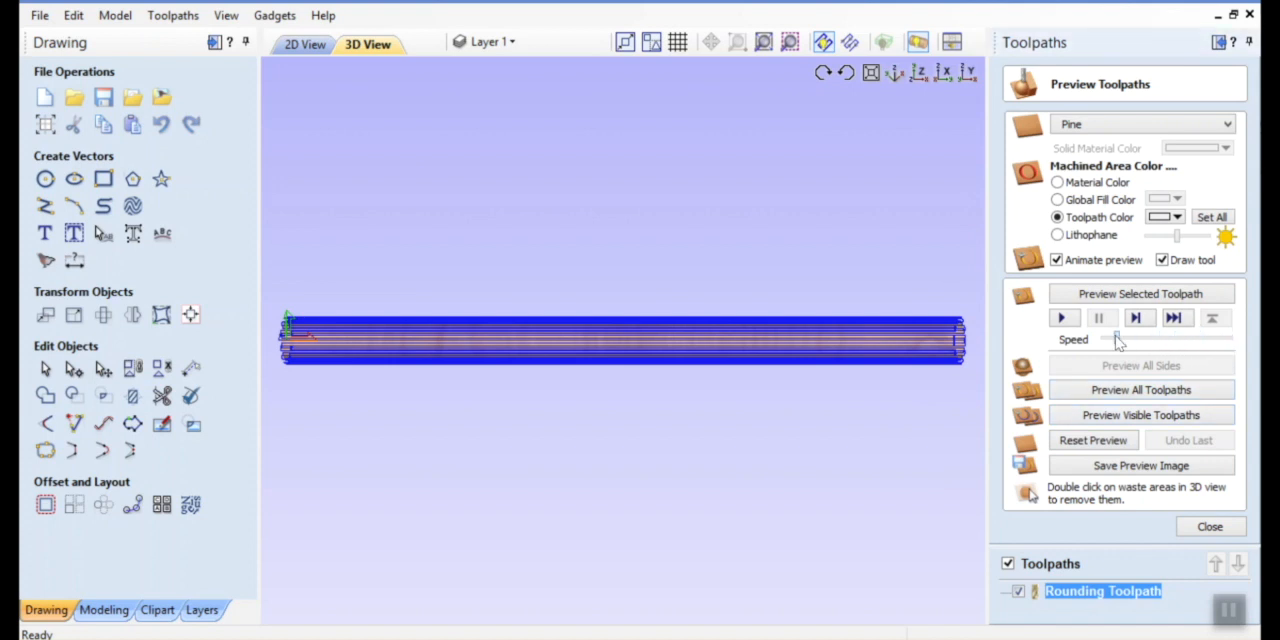
pyautogui.click(1115, 418)
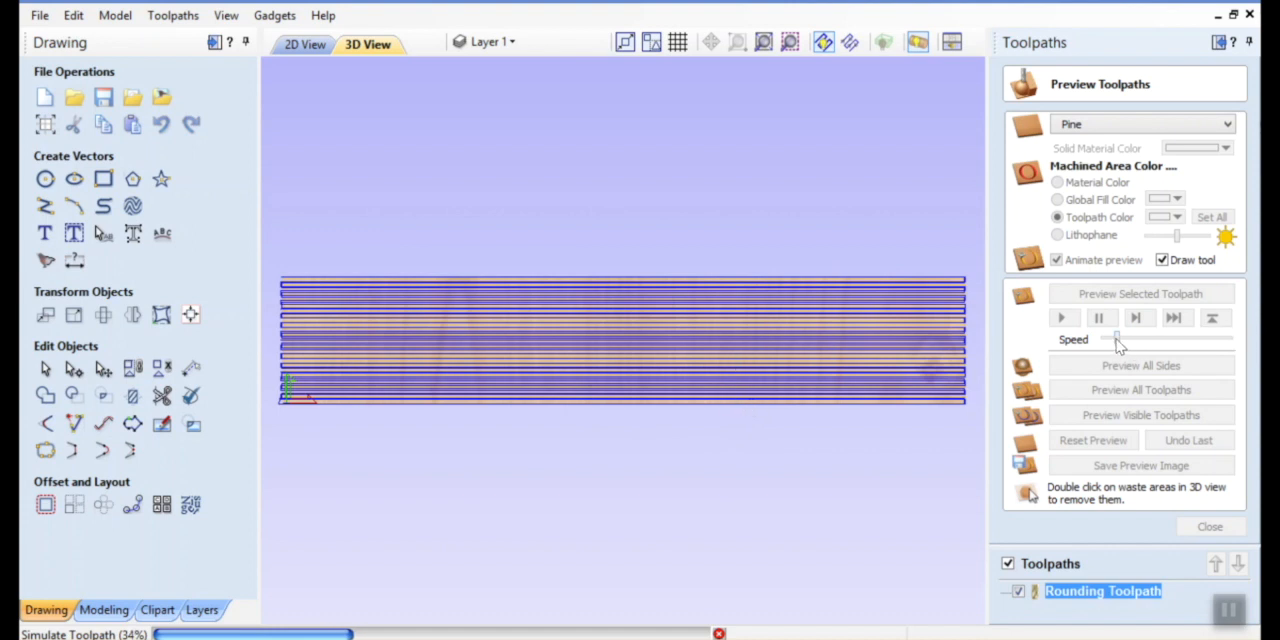
pyautogui.moveTo(1118, 343); pyautogui.dragTo(1234, 345)
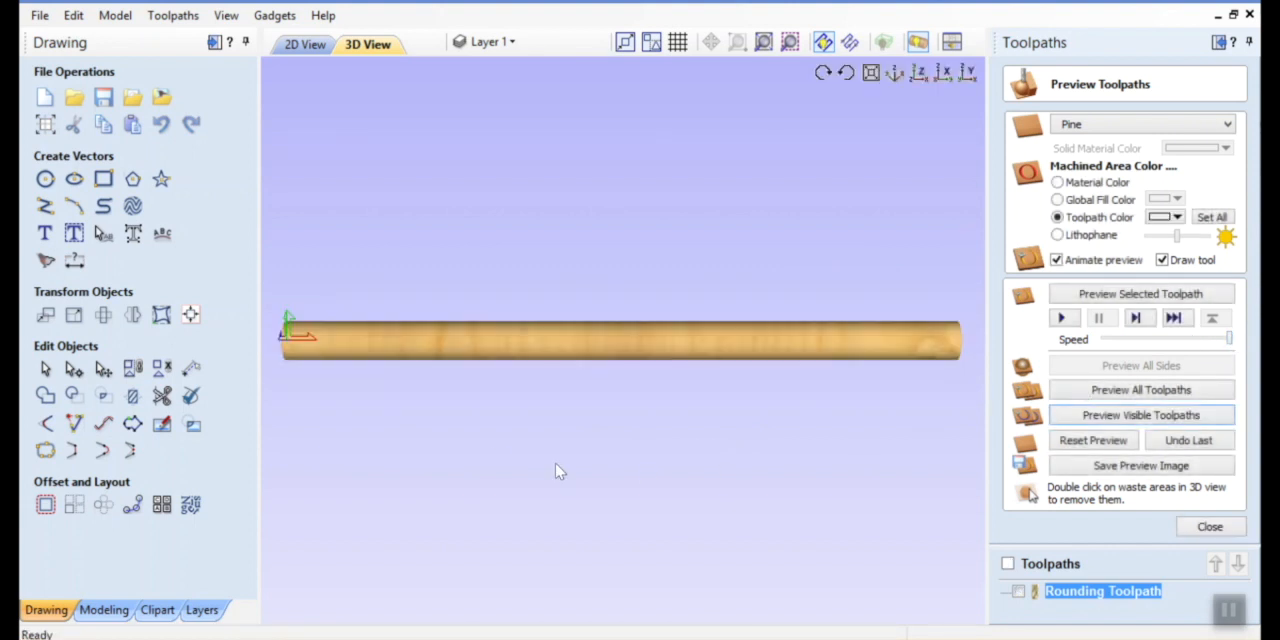
pyautogui.moveTo(400, 366); pyautogui.dragTo(757, 358)
pyautogui.moveTo(919, 344); pyautogui.dragTo(960, 430)
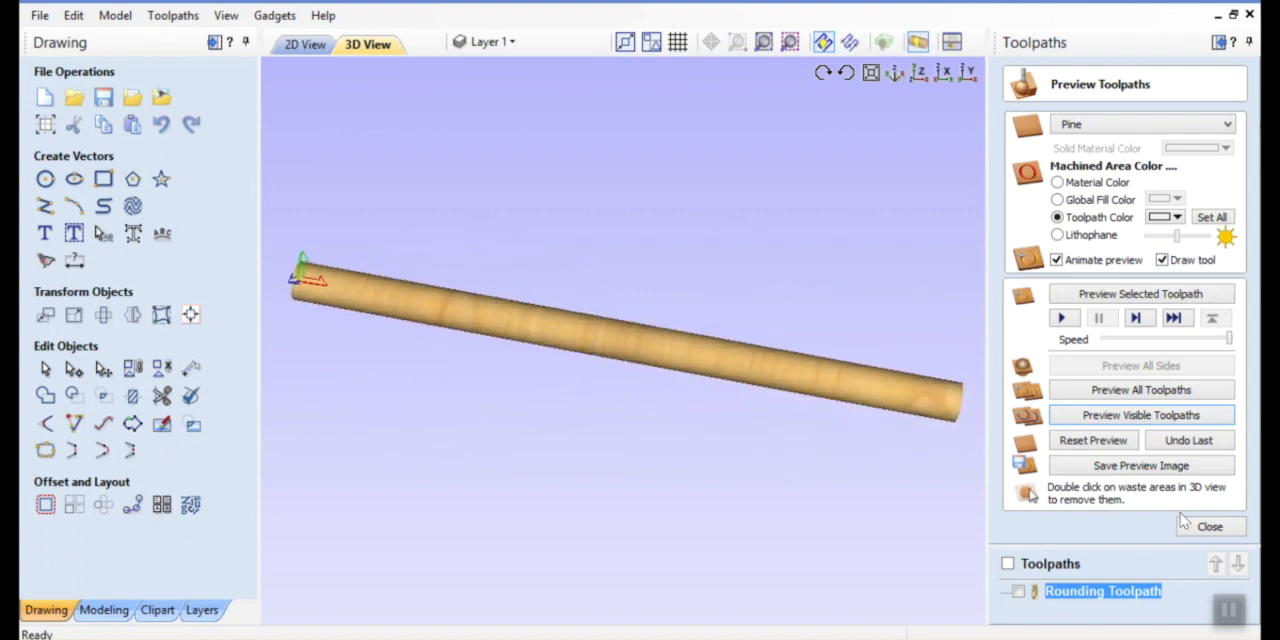
pyautogui.click(1210, 527)
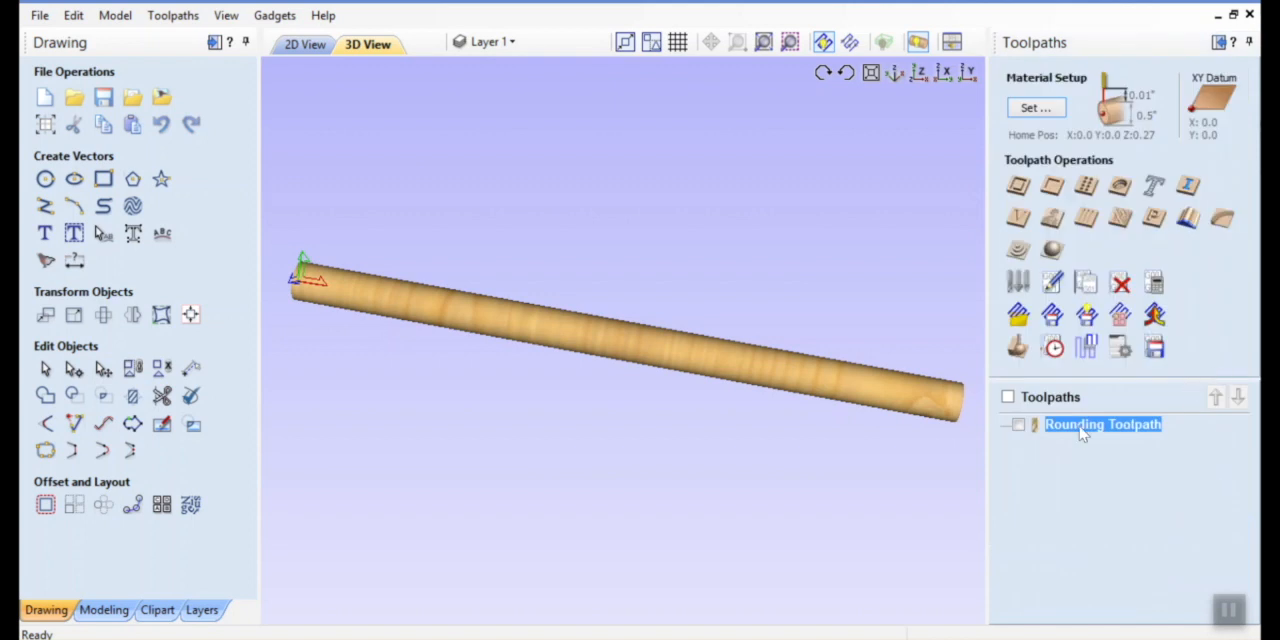
# Show the Rounding Toolpath and prepare to save visible toolpaths to one file with the CNCShark Rotary - Wrap Y (inch) -OrientX post processor
pyautogui.click(1018, 425)
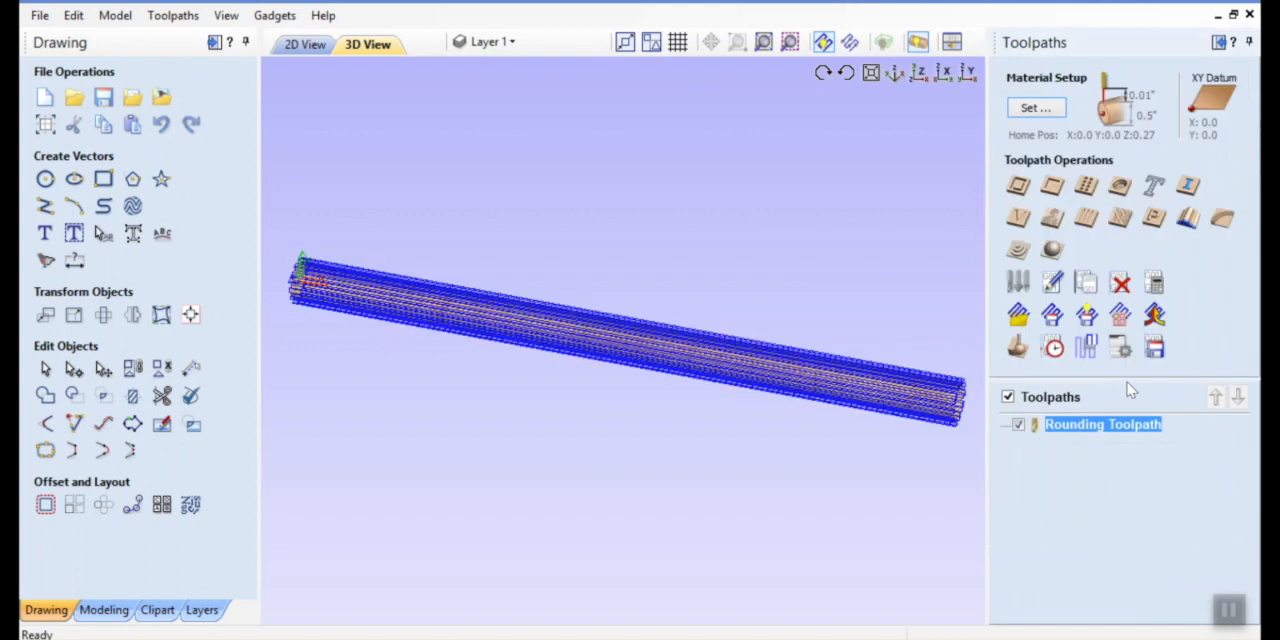
pyautogui.click(1155, 348)
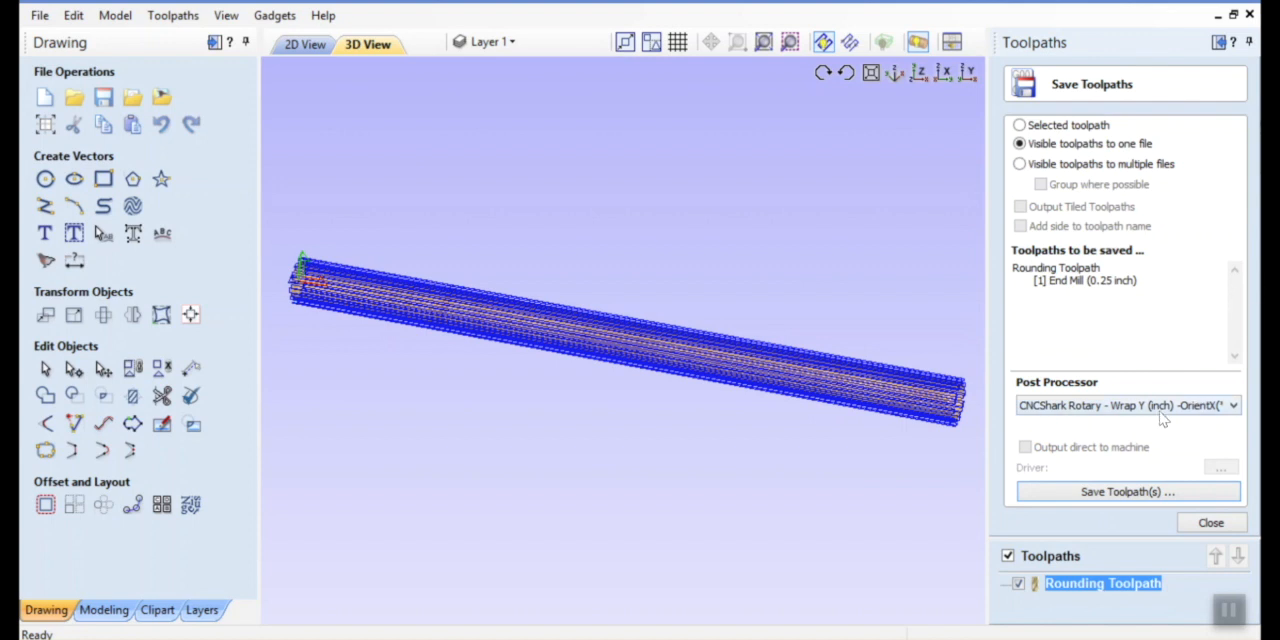
pyautogui.click(1107, 413)
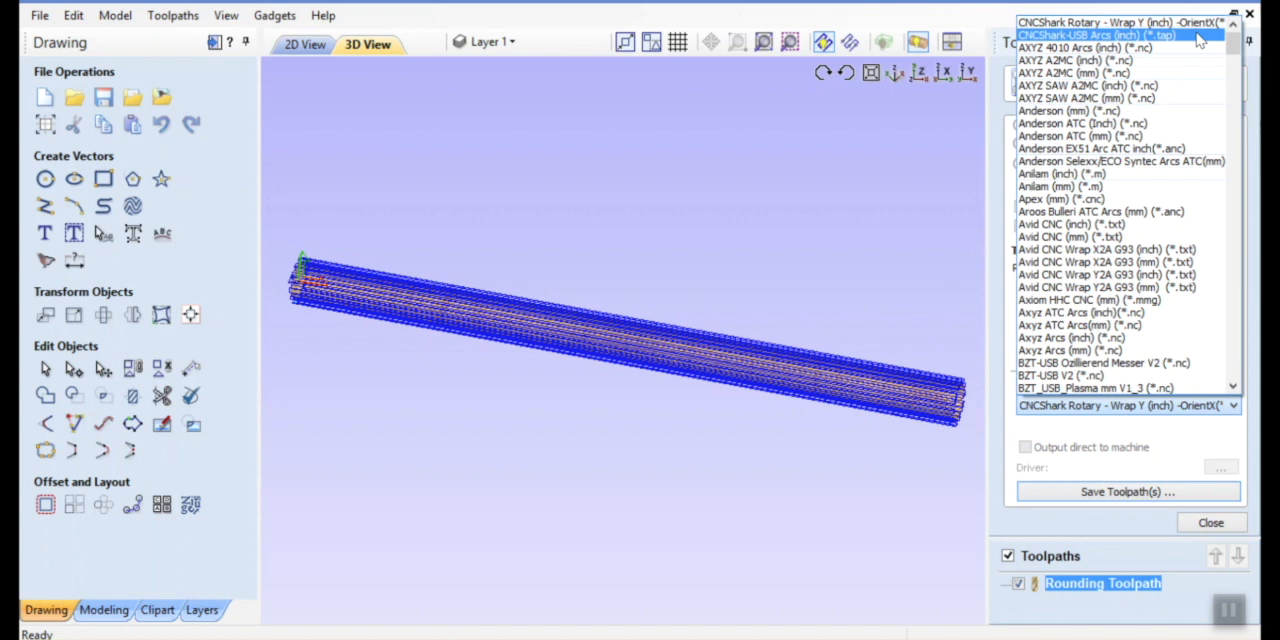
pyautogui.click(1155, 420)
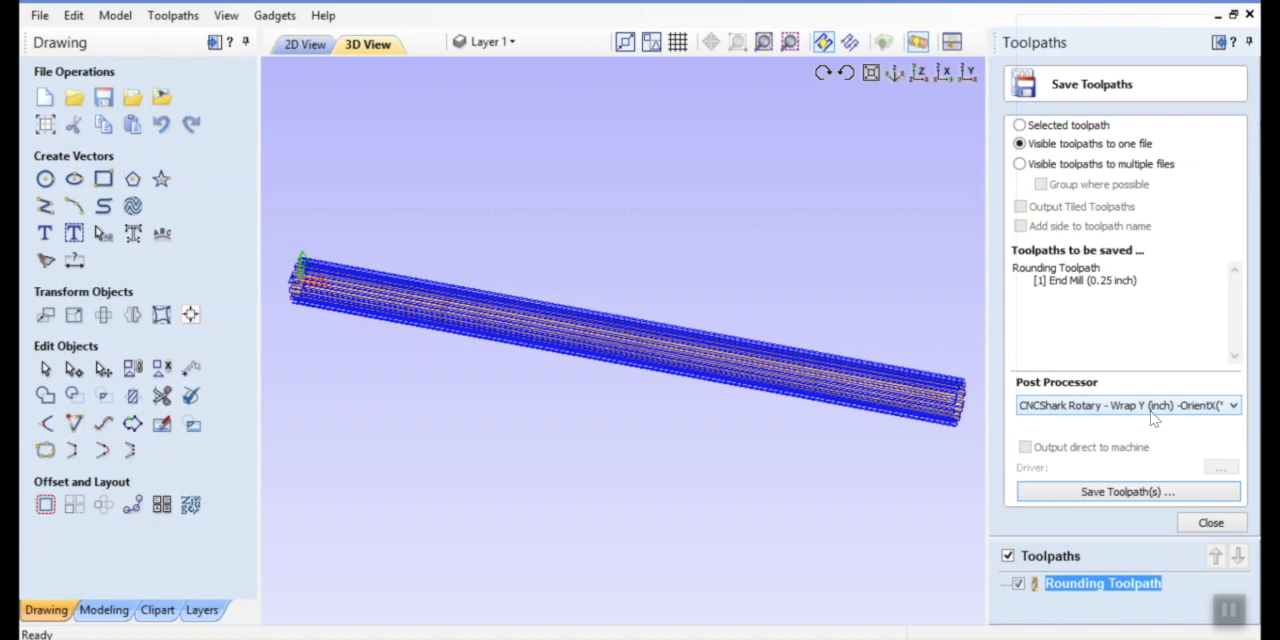
# Save the toolpath to Removable Disk (D:) under the file name Rounding Toolpath raster
pyautogui.click(1135, 492)
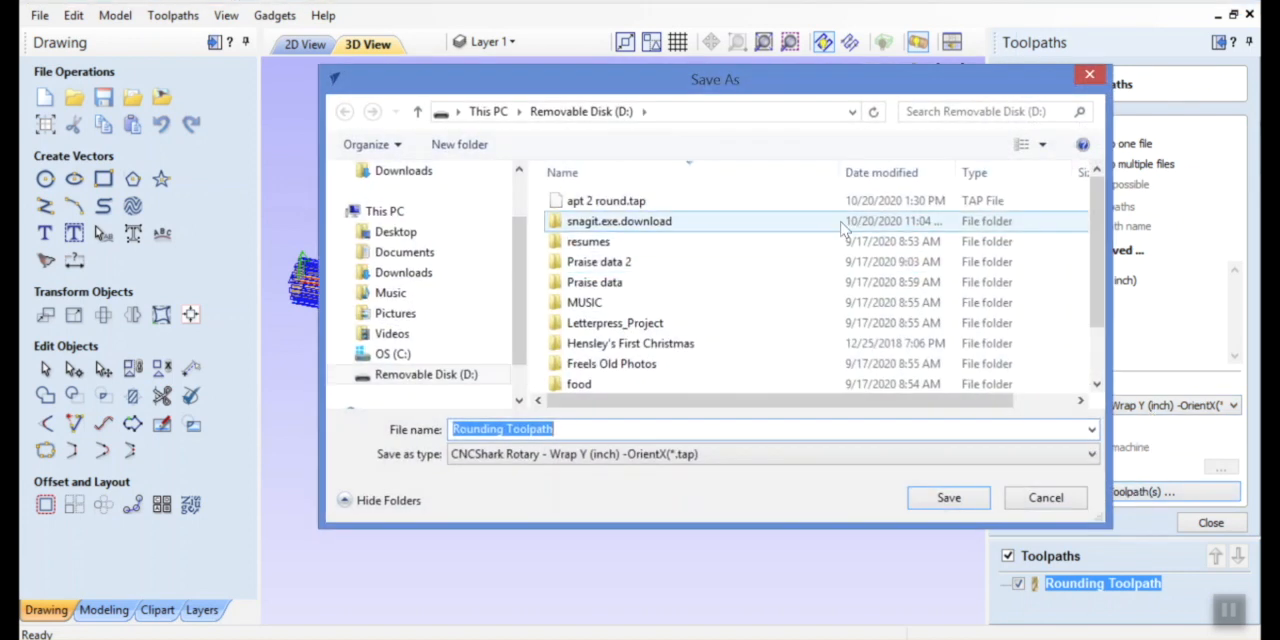
pyautogui.click(405, 376)
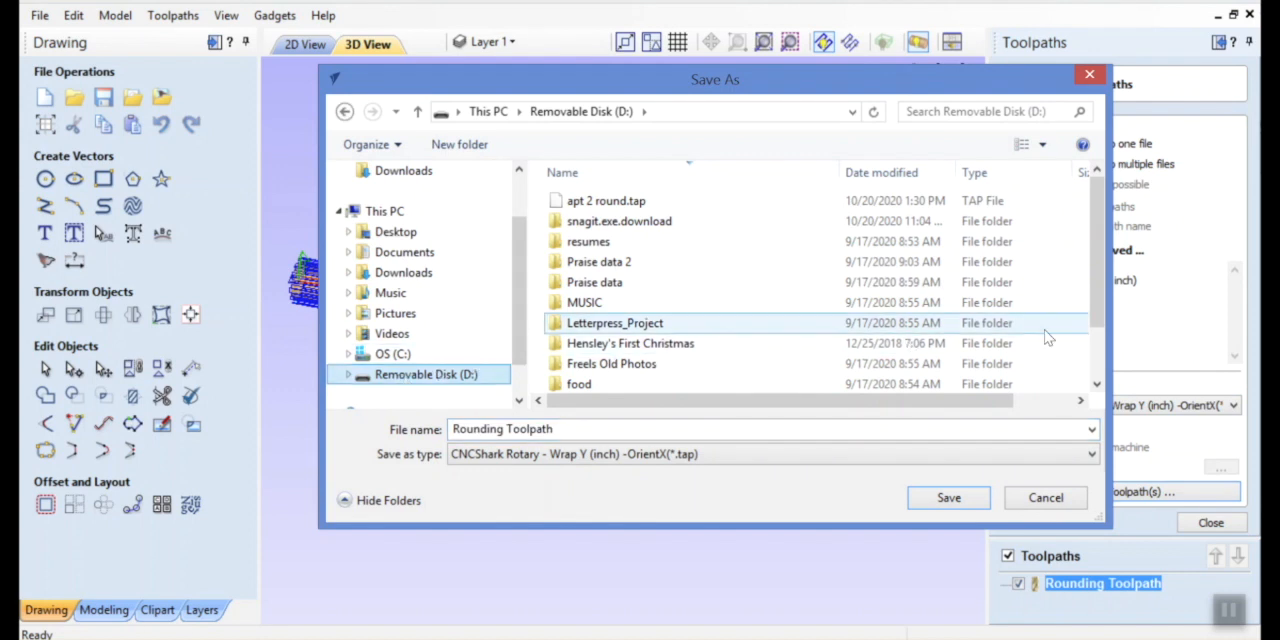
pyautogui.moveTo(1097, 278); pyautogui.dragTo(1093, 368)
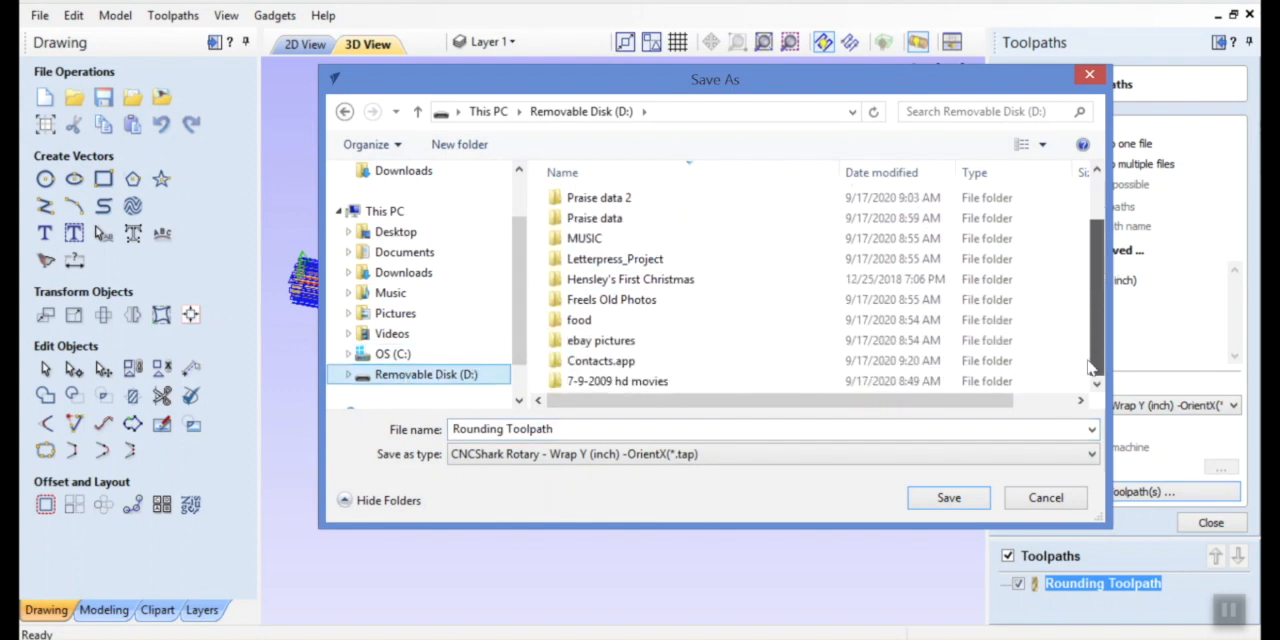
pyautogui.click(567, 429)
pyautogui.click(566, 429)
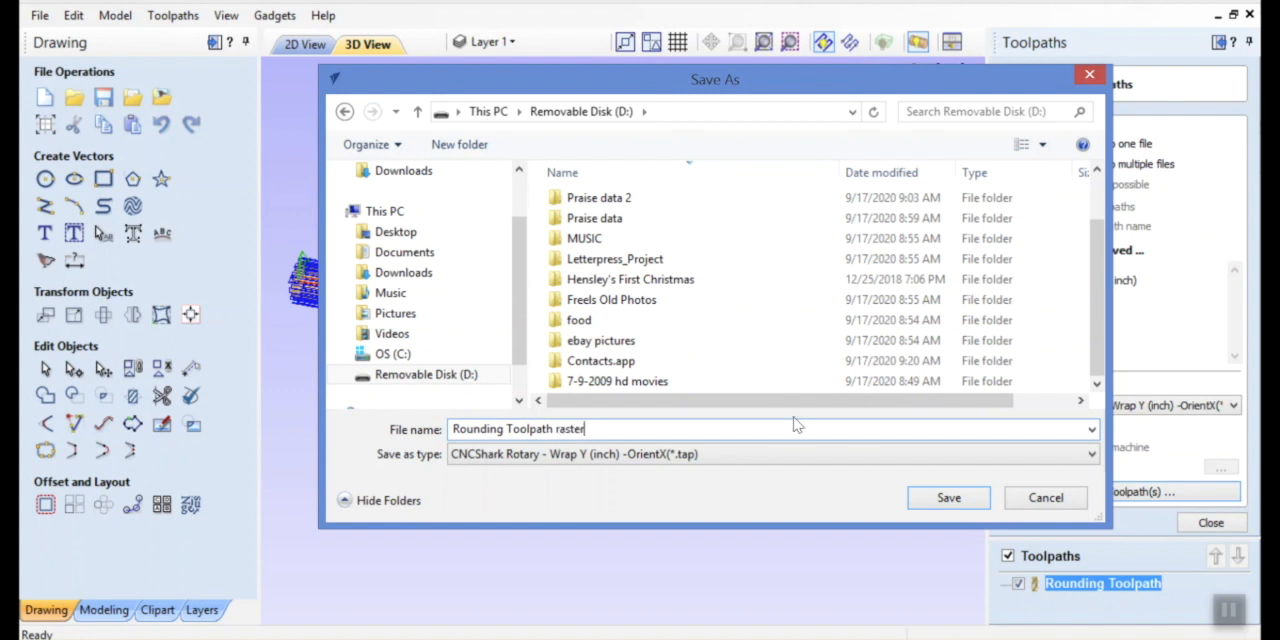
pyautogui.click(949, 505)
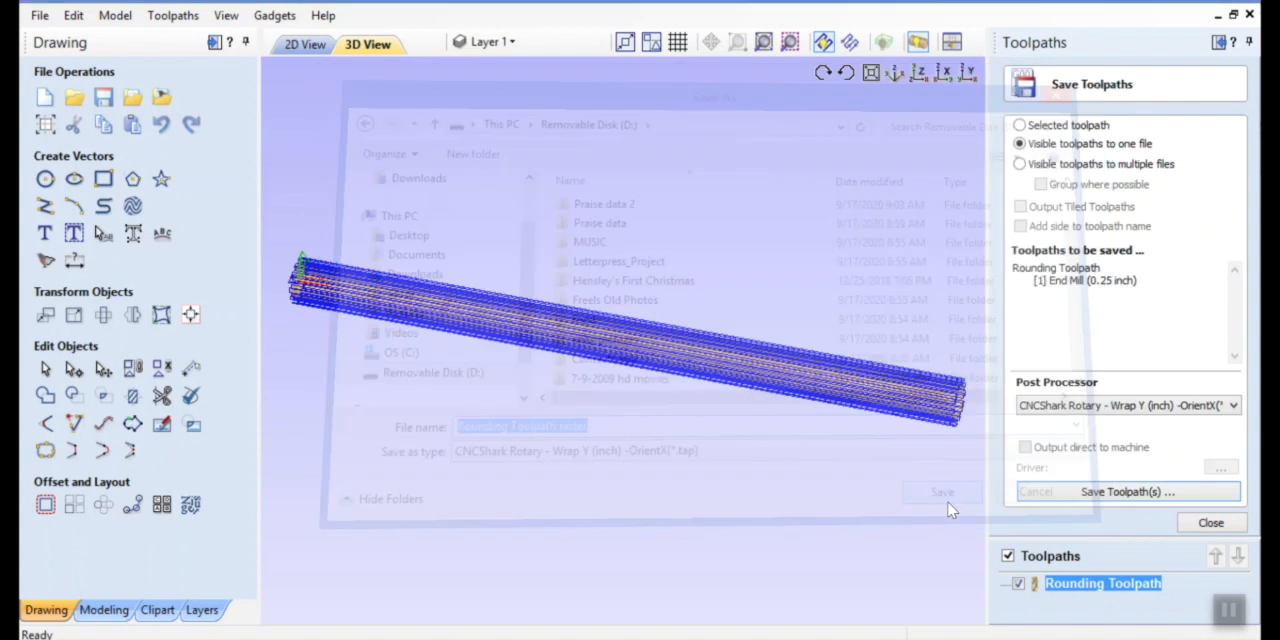
# Examine the rounding toolpath's passes along the cylinder from several angles and end-on, both close up and from a distance
pyautogui.moveTo(888, 388); pyautogui.dragTo(914, 271)
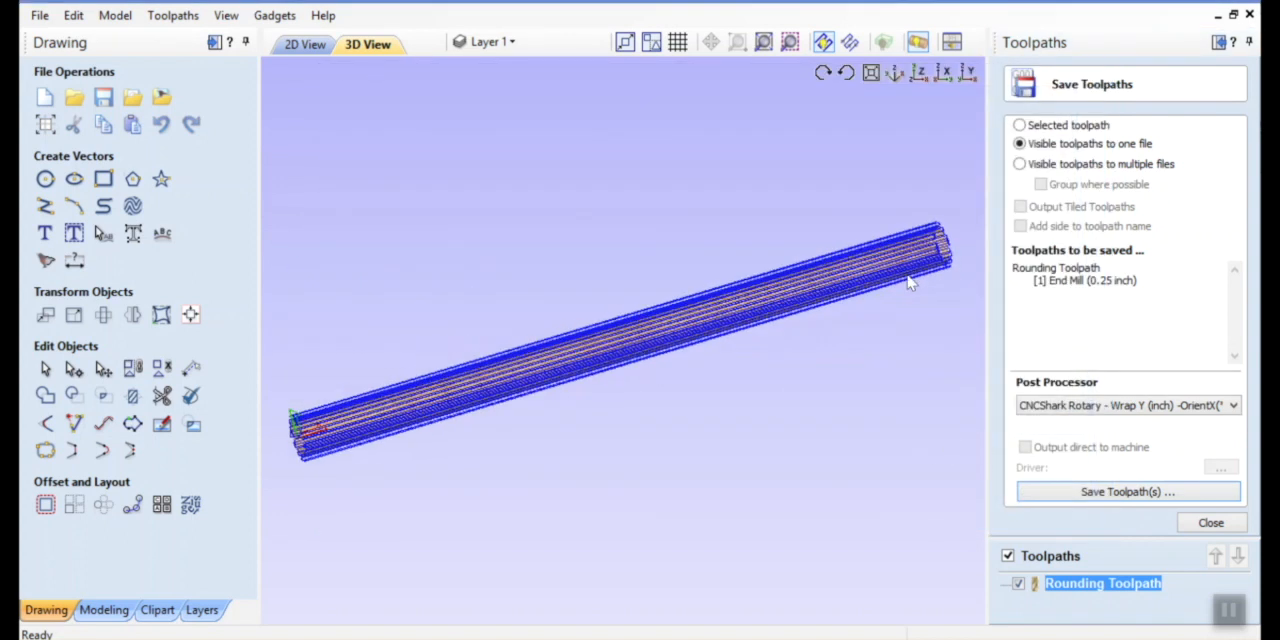
pyautogui.moveTo(574, 358); pyautogui.dragTo(537, 237)
pyautogui.moveTo(506, 349)
pyautogui.mouseDown()
pyautogui.moveTo(514, 257)
pyautogui.moveTo(502, 352)
pyautogui.mouseUp()
pyautogui.moveTo(638, 317); pyautogui.dragTo(585, 397)
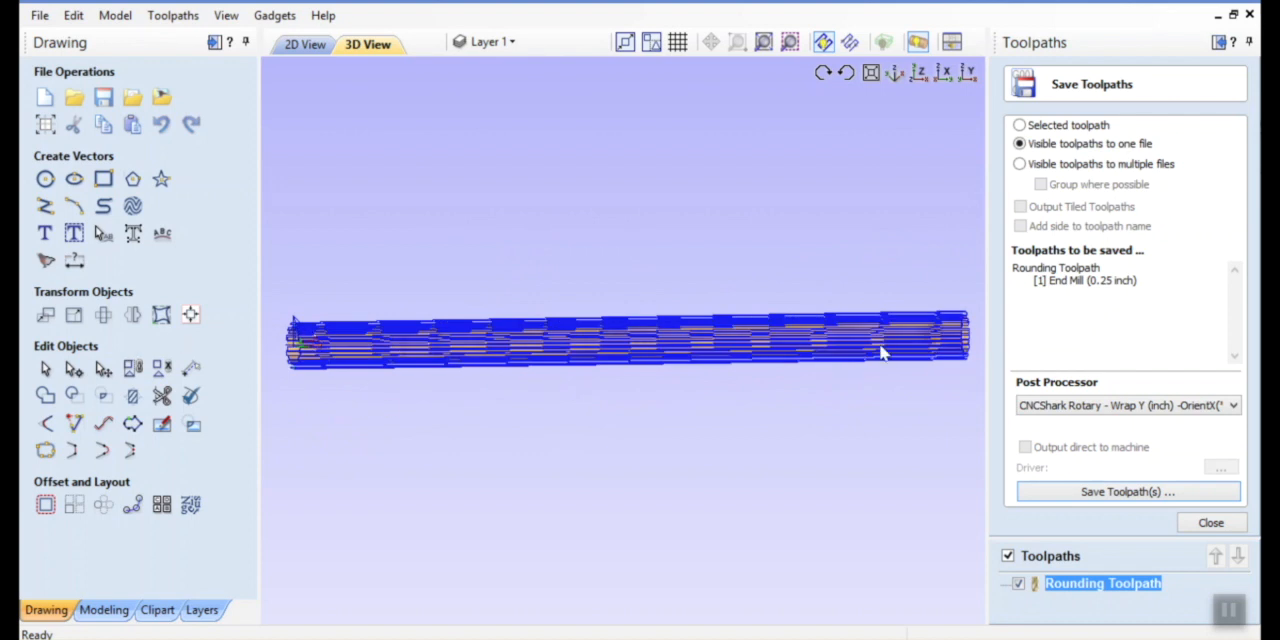
pyautogui.moveTo(925, 355); pyautogui.dragTo(538, 350)
pyautogui.scroll(5, 594, 362)
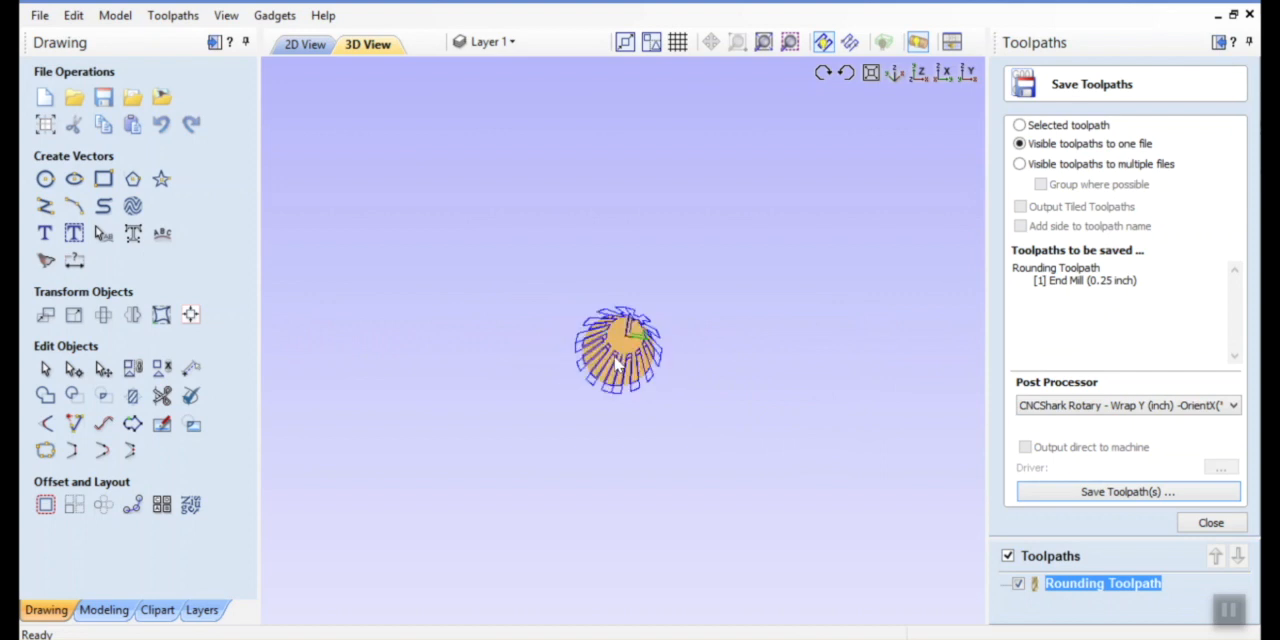
pyautogui.scroll(-6, 612, 366)
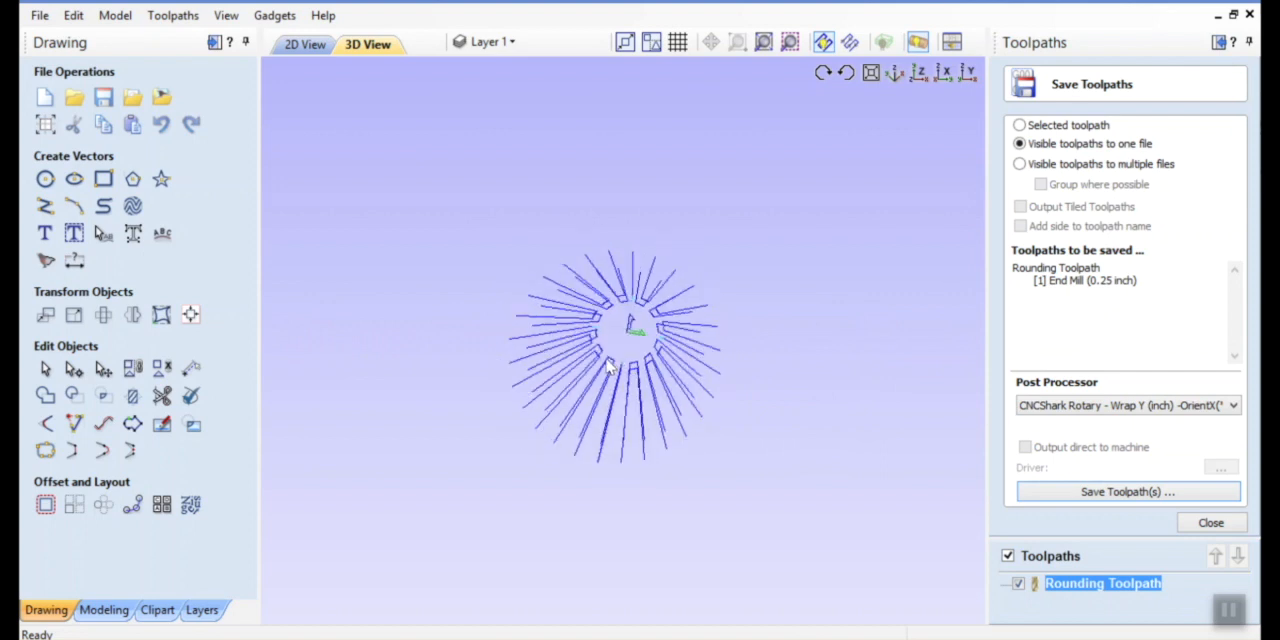
pyautogui.scroll(4, 601, 367)
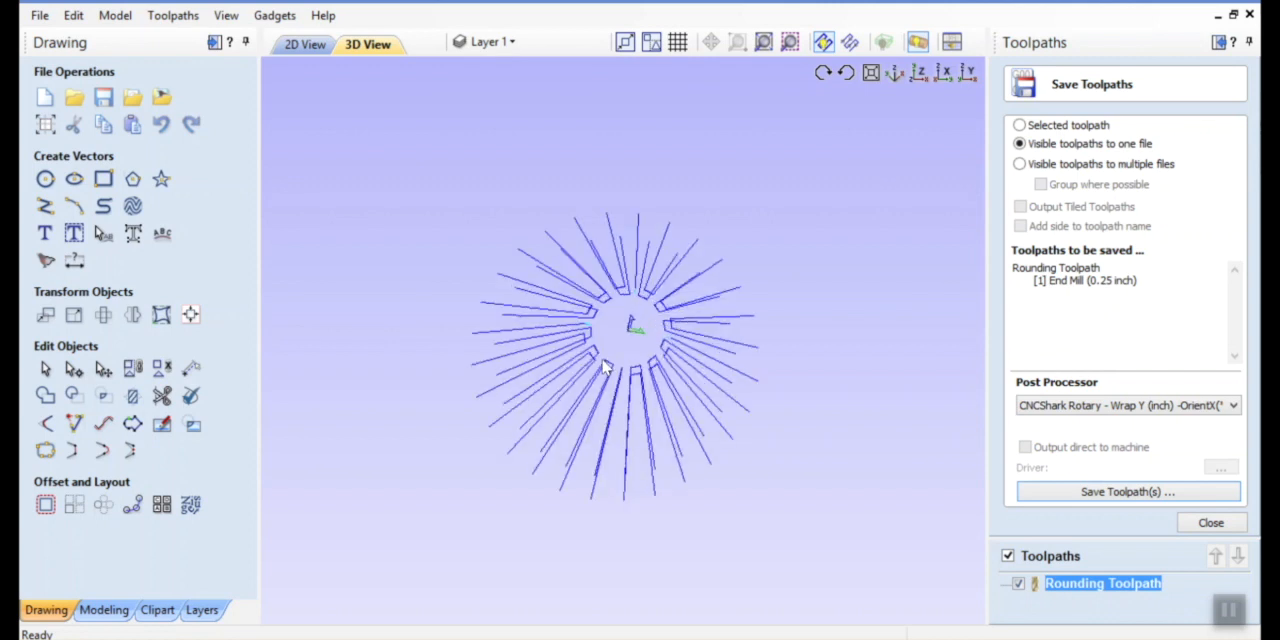
pyautogui.scroll(1, 597, 367)
pyautogui.scroll(1, 599, 366)
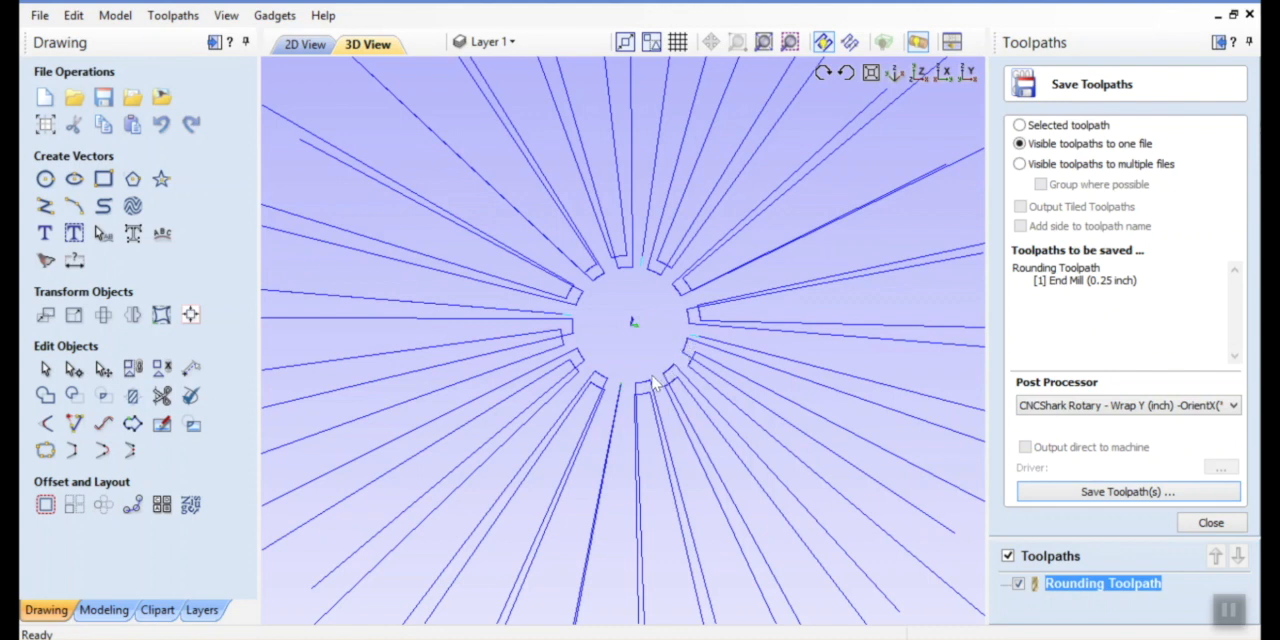
pyautogui.scroll(3, 634, 355)
pyautogui.scroll(-5, 634, 352)
pyautogui.scroll(4, 631, 350)
pyautogui.scroll(-8, 631, 350)
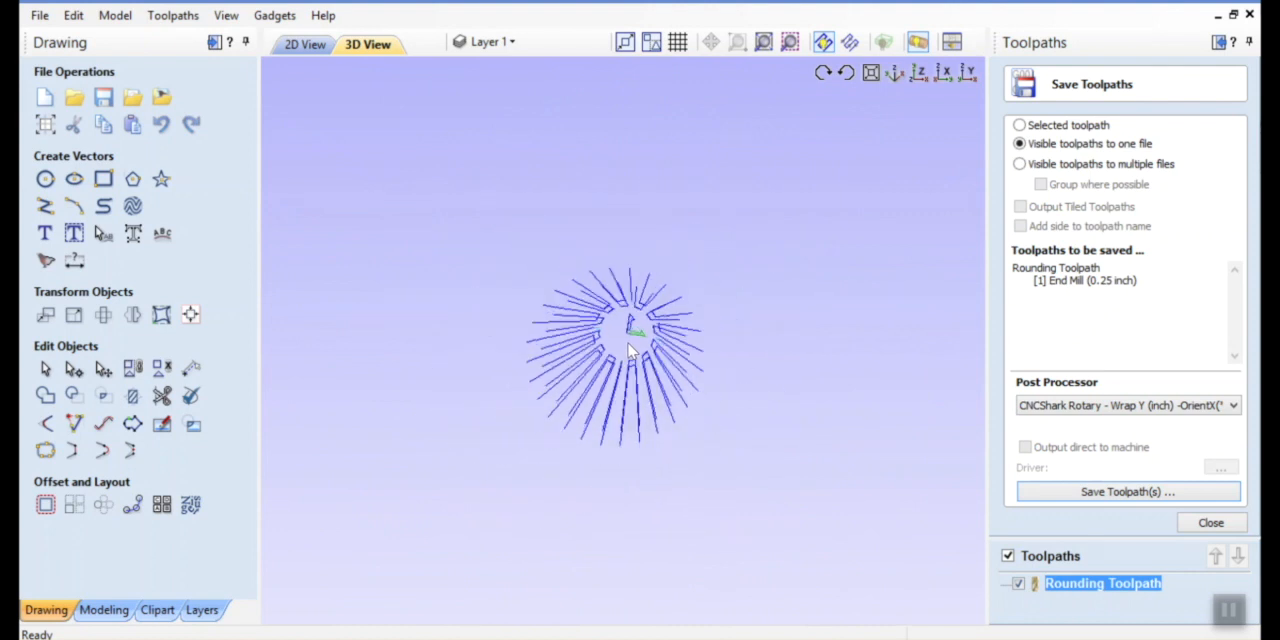
pyautogui.scroll(-4, 628, 356)
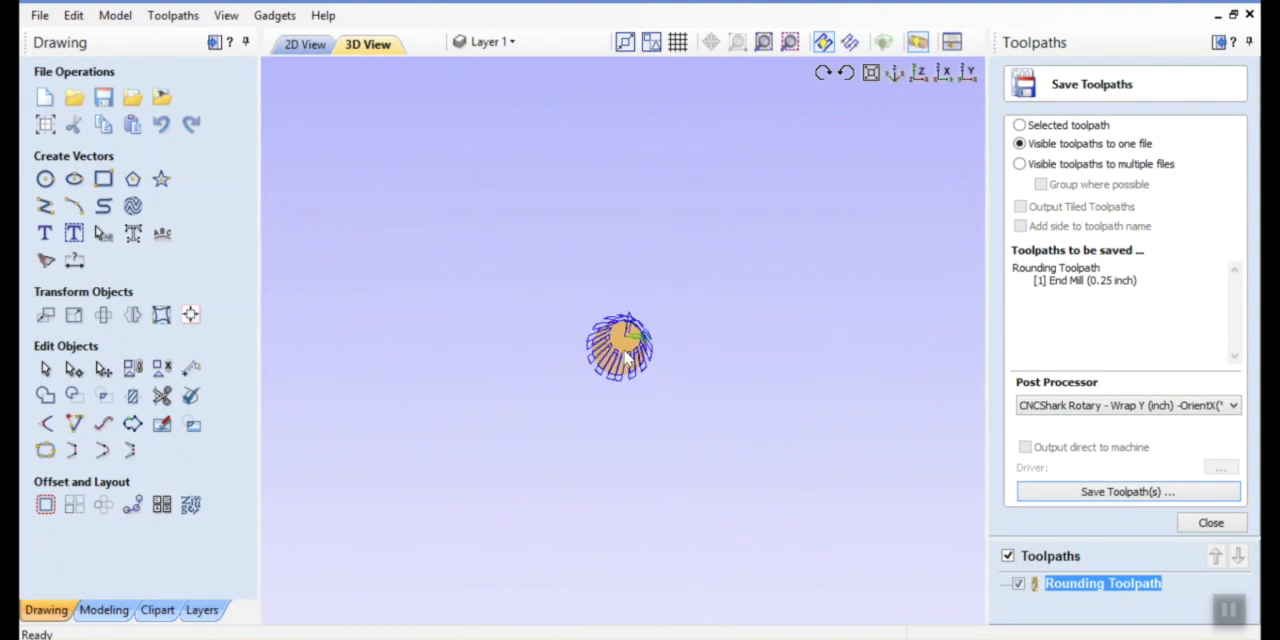
pyautogui.moveTo(631, 355); pyautogui.dragTo(735, 350)
# Review the blank size and machining method options of the Create Rounding Toolpath gadget, and close it without creating a toolpath
pyautogui.click(294, 24)
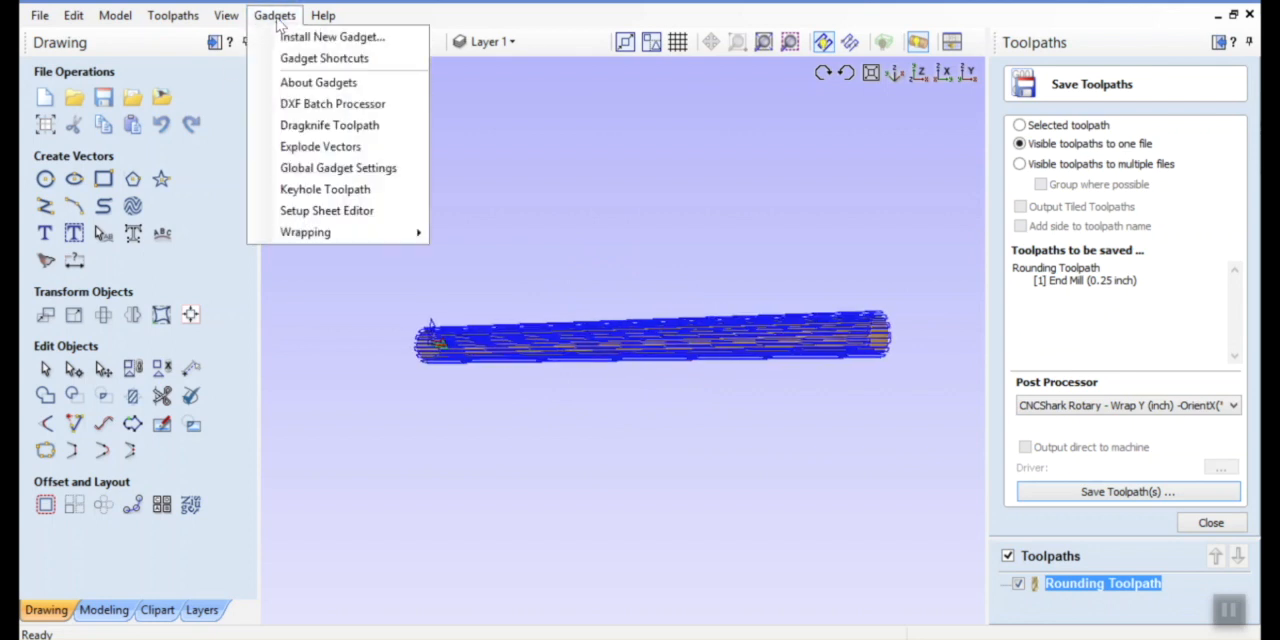
pyautogui.moveTo(310, 236)
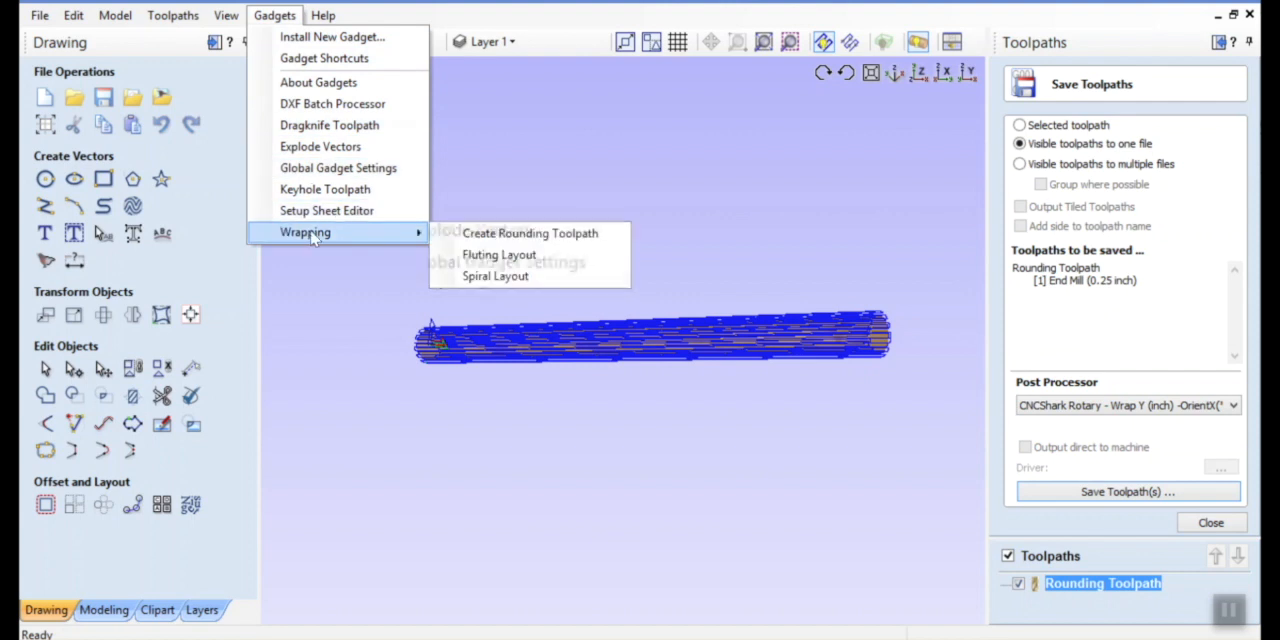
pyautogui.click(503, 236)
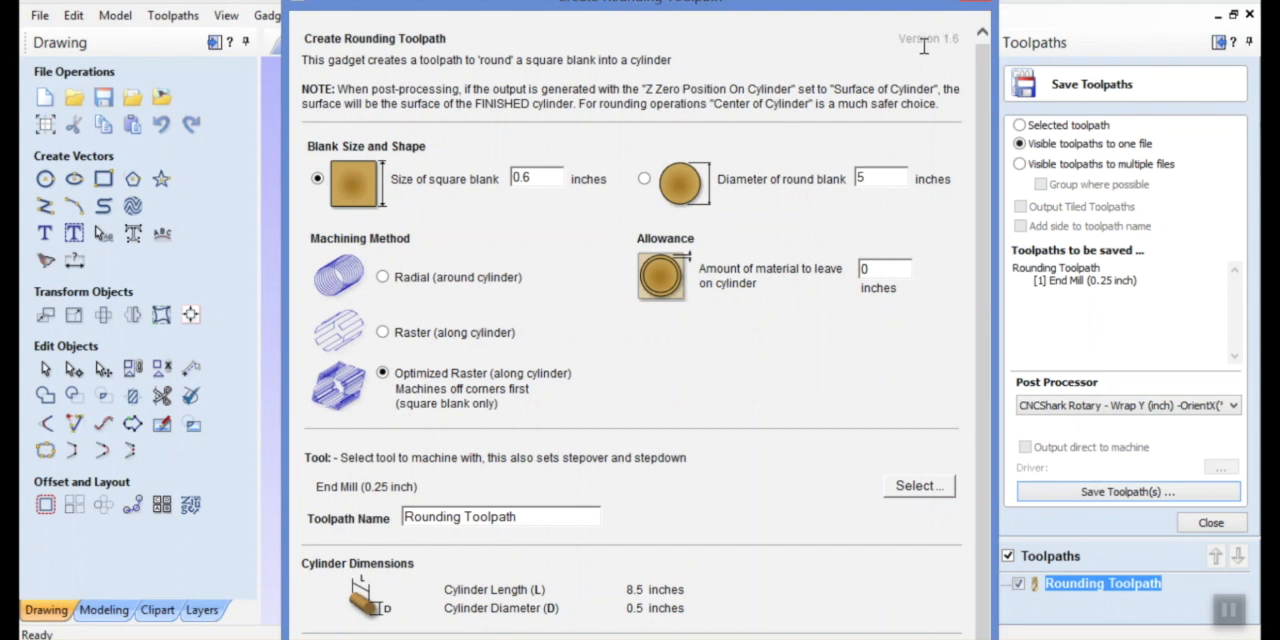
pyautogui.click(974, 2)
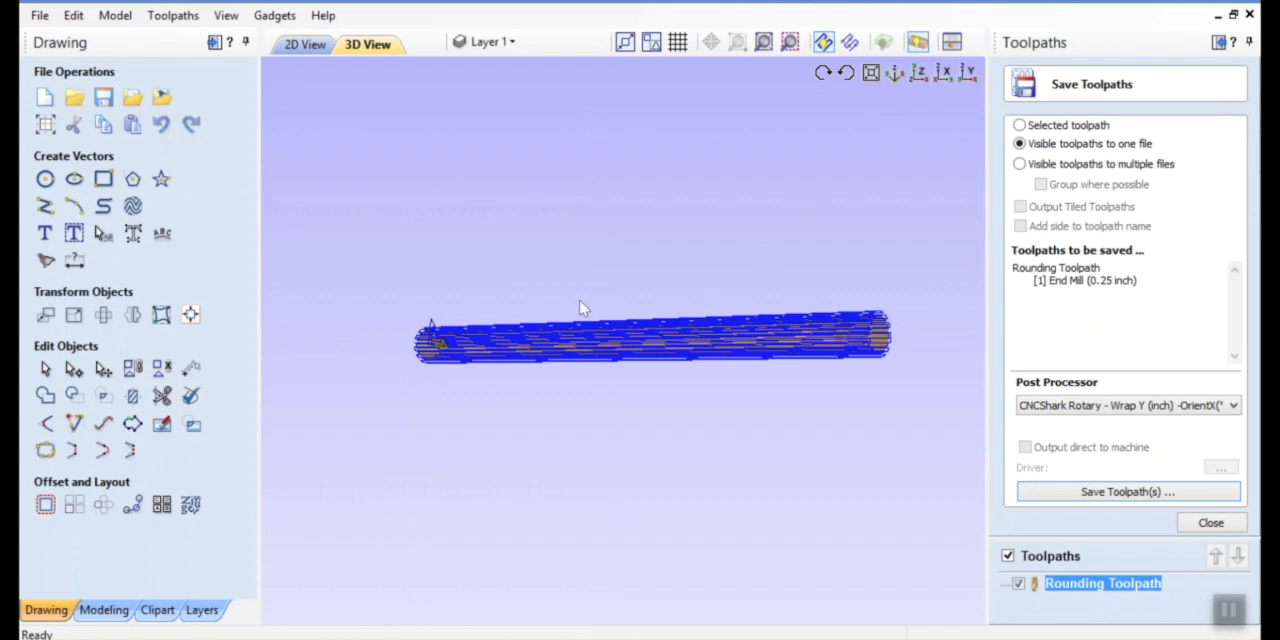
# View the toolpath from one end of the cylinder, compare it with the rounding gadget's machining methods, and close the gadget
pyautogui.moveTo(352, 340); pyautogui.dragTo(331, 288)
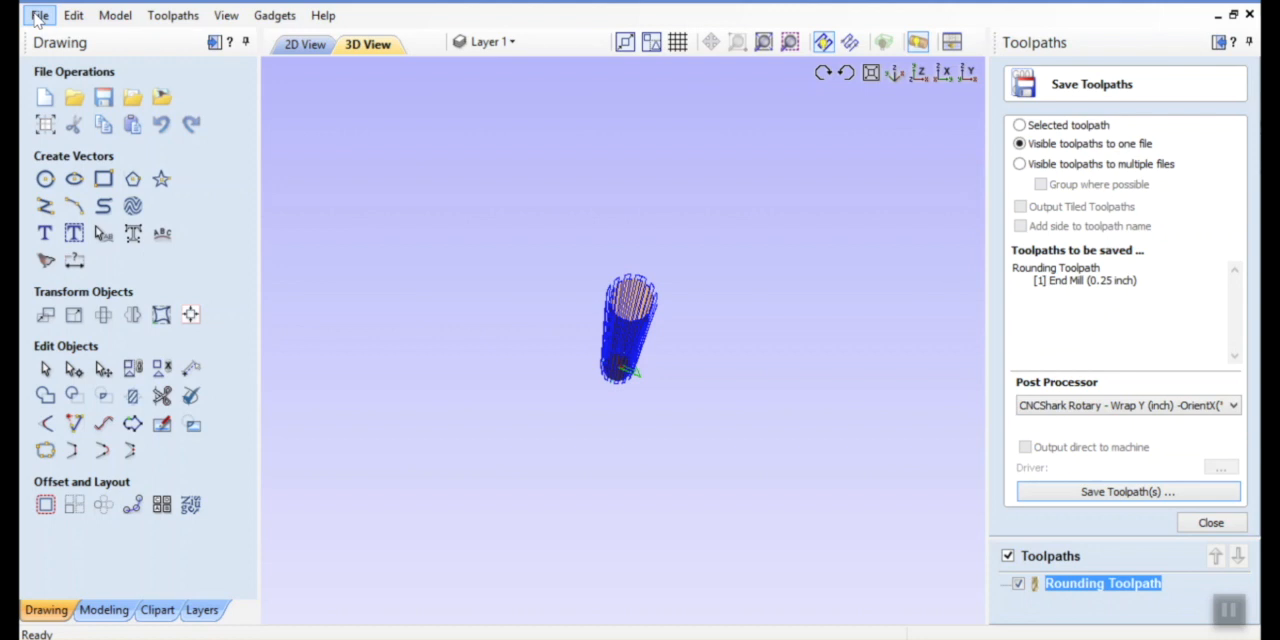
pyautogui.click(278, 16)
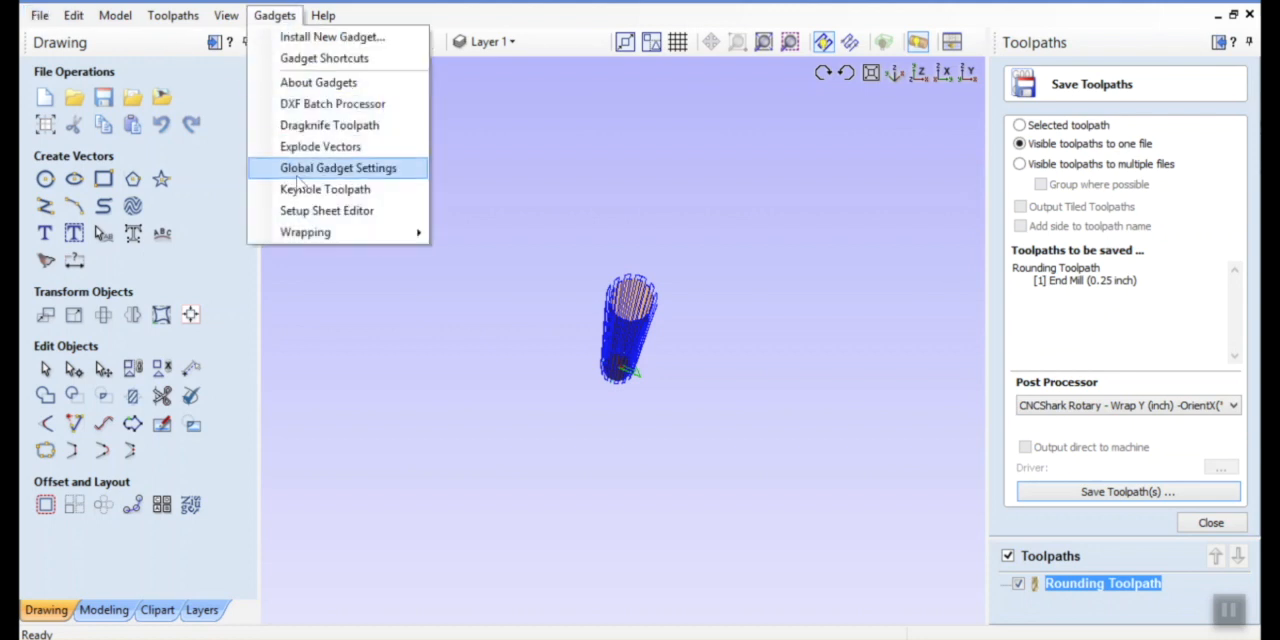
pyautogui.moveTo(327, 236)
pyautogui.click(490, 236)
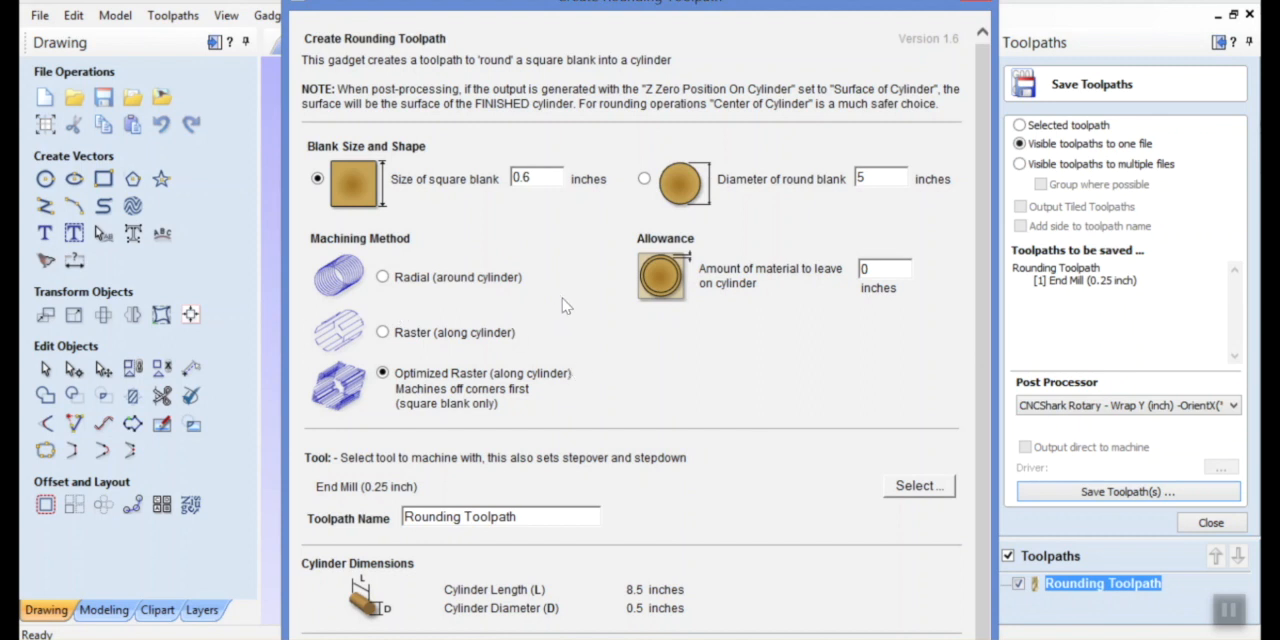
pyautogui.click(975, 2)
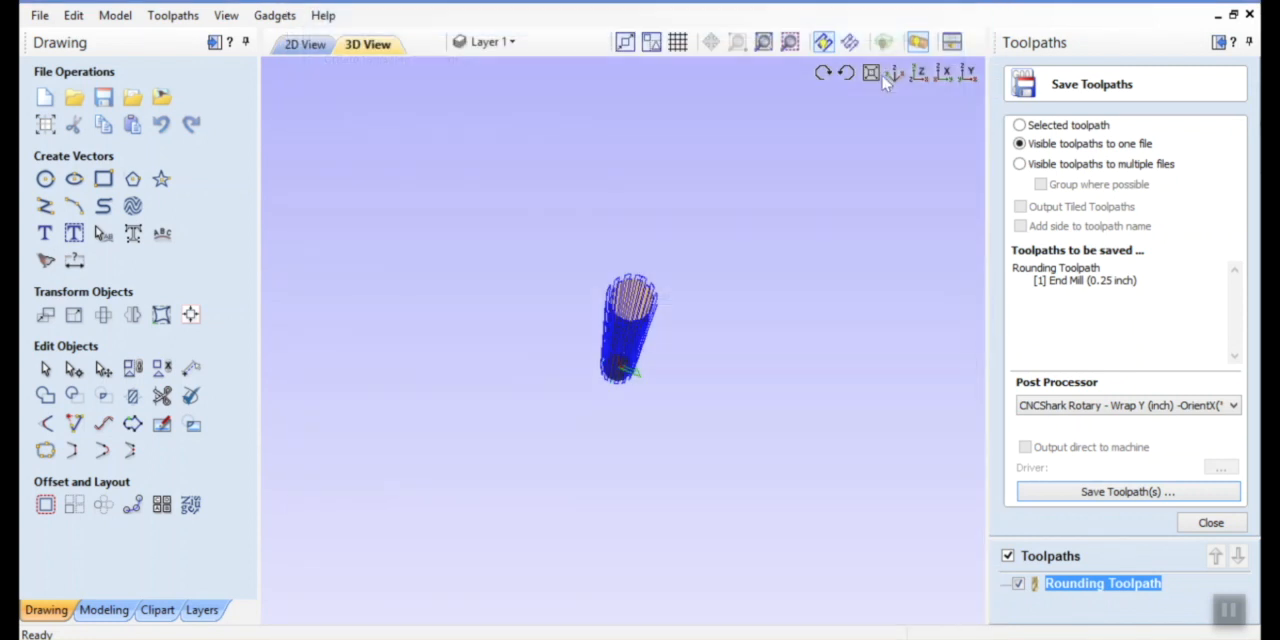